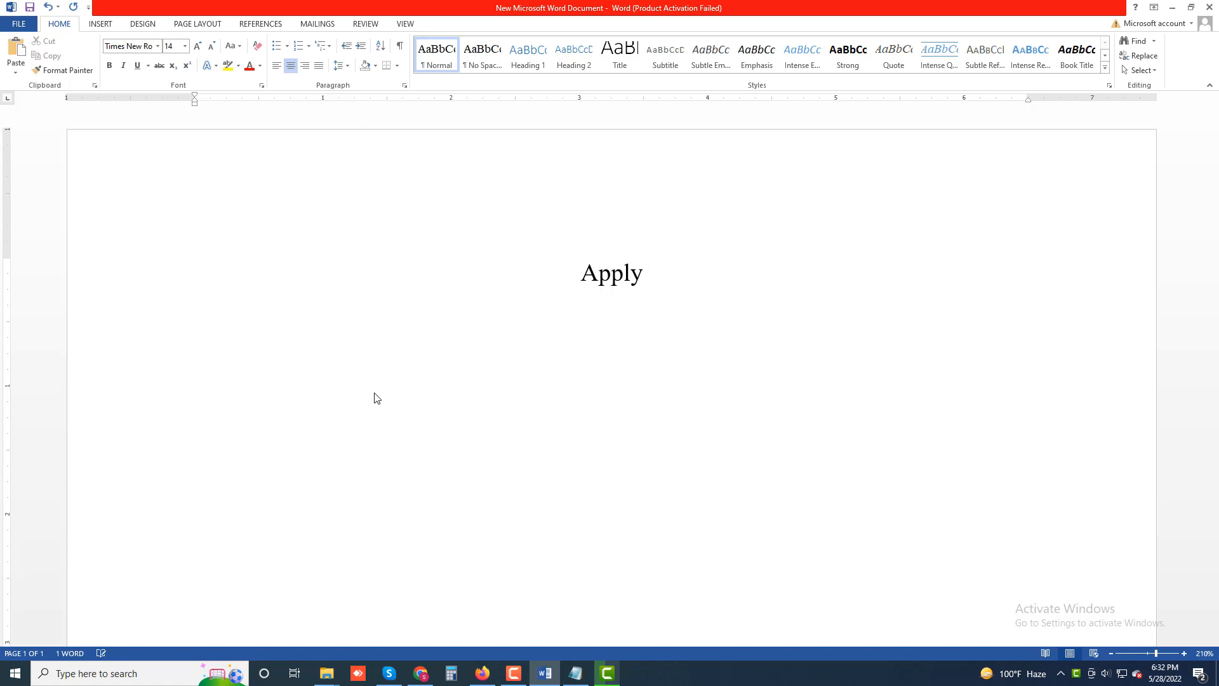
# Complete the centered title so it reads "Apply Tags to Your Items in OneNote" and start a new line below it.
pyautogui.write('Tags ')
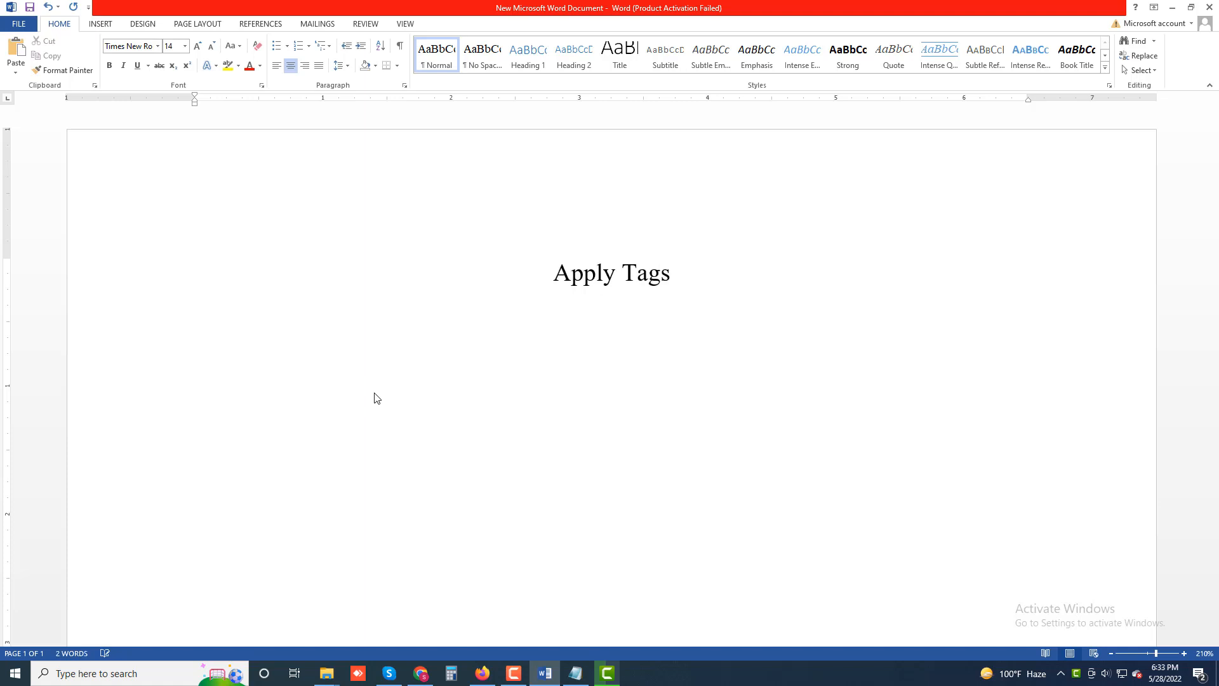
pyautogui.write('to ')
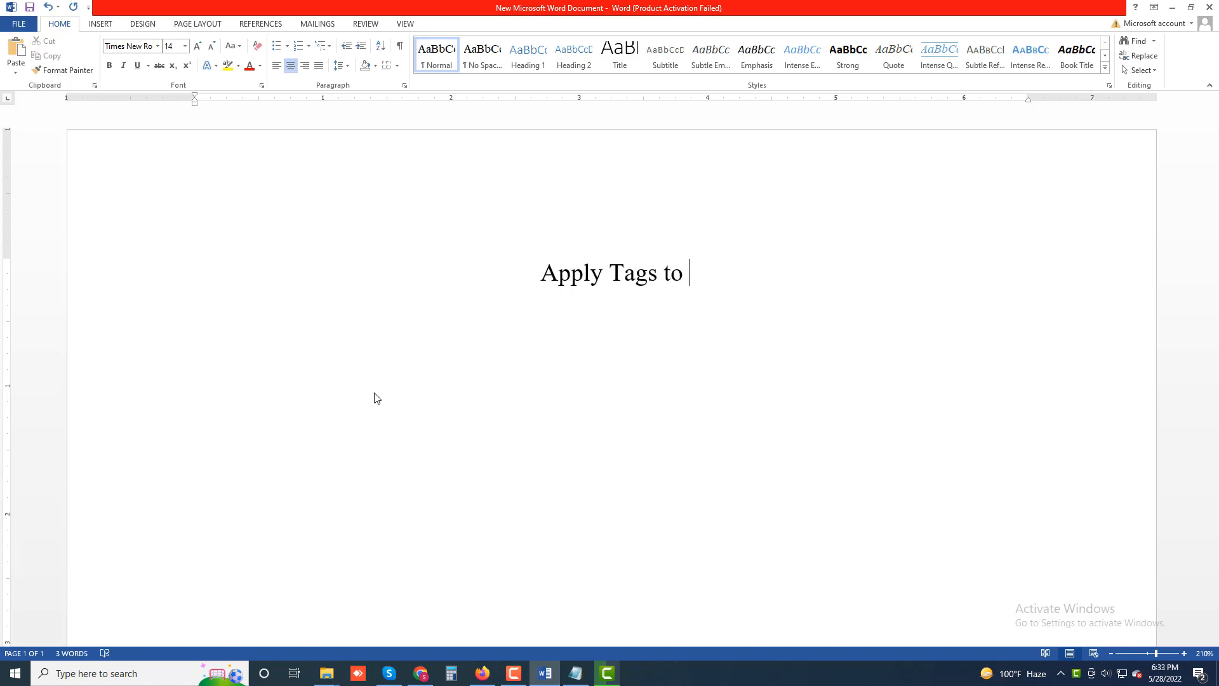
pyautogui.write('Your ')
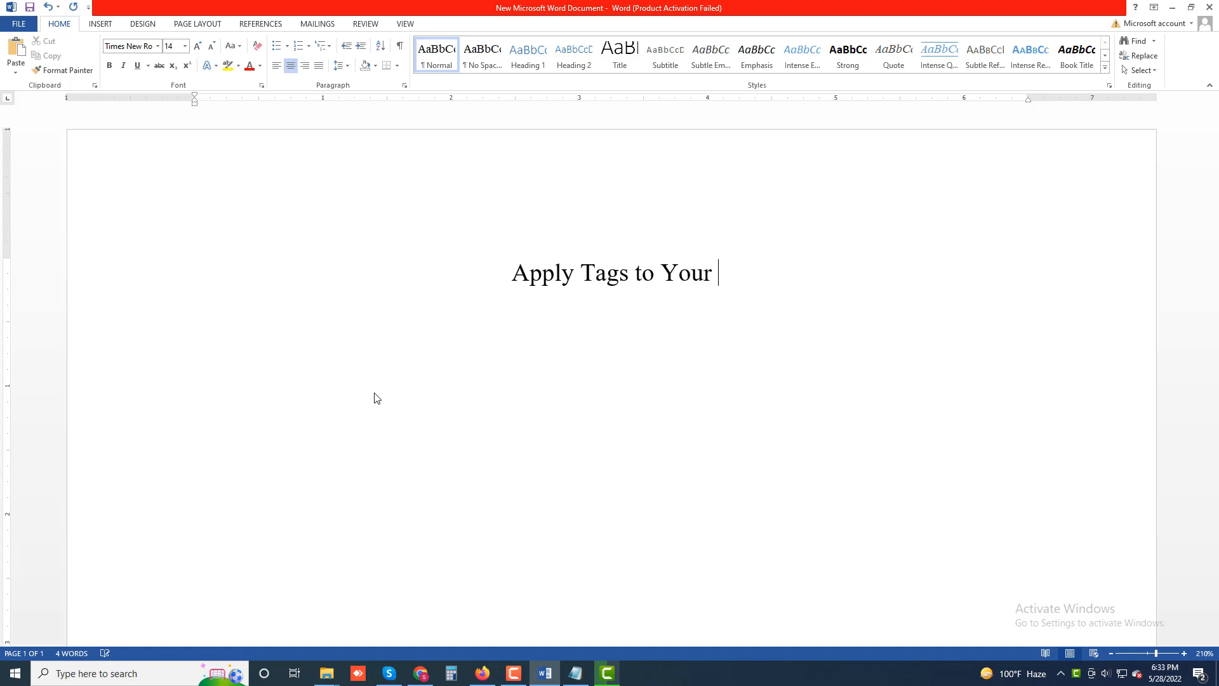
pyautogui.write('Ite')
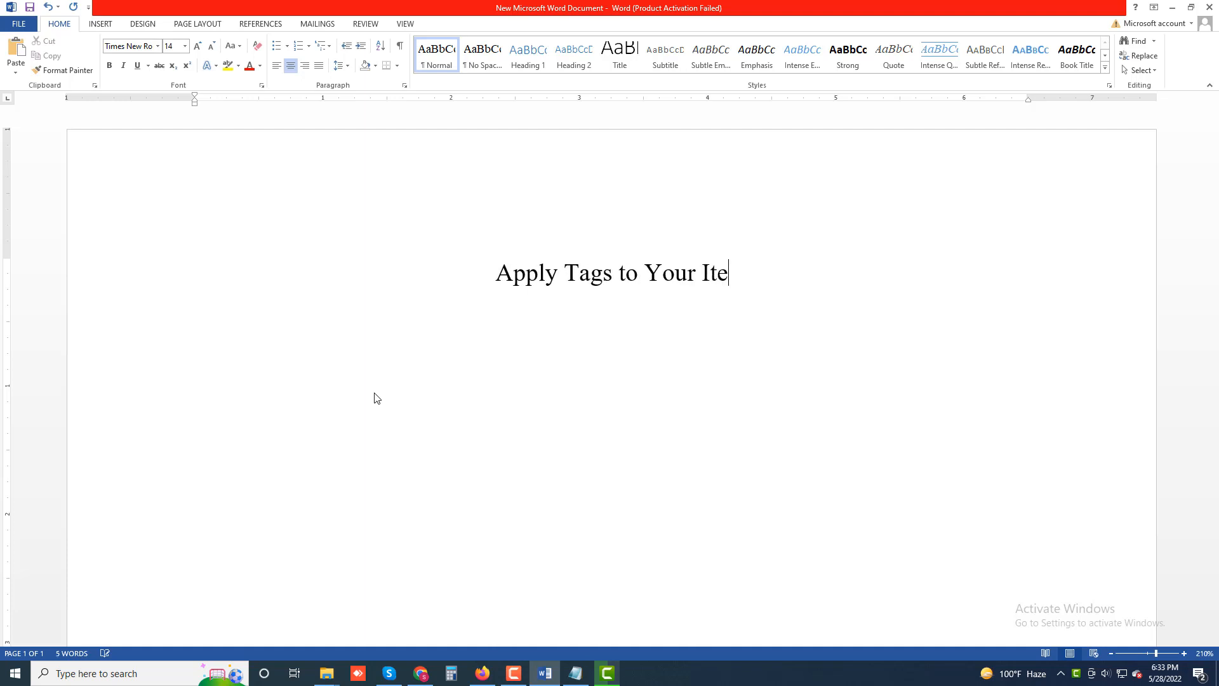
pyautogui.write('ms in ')
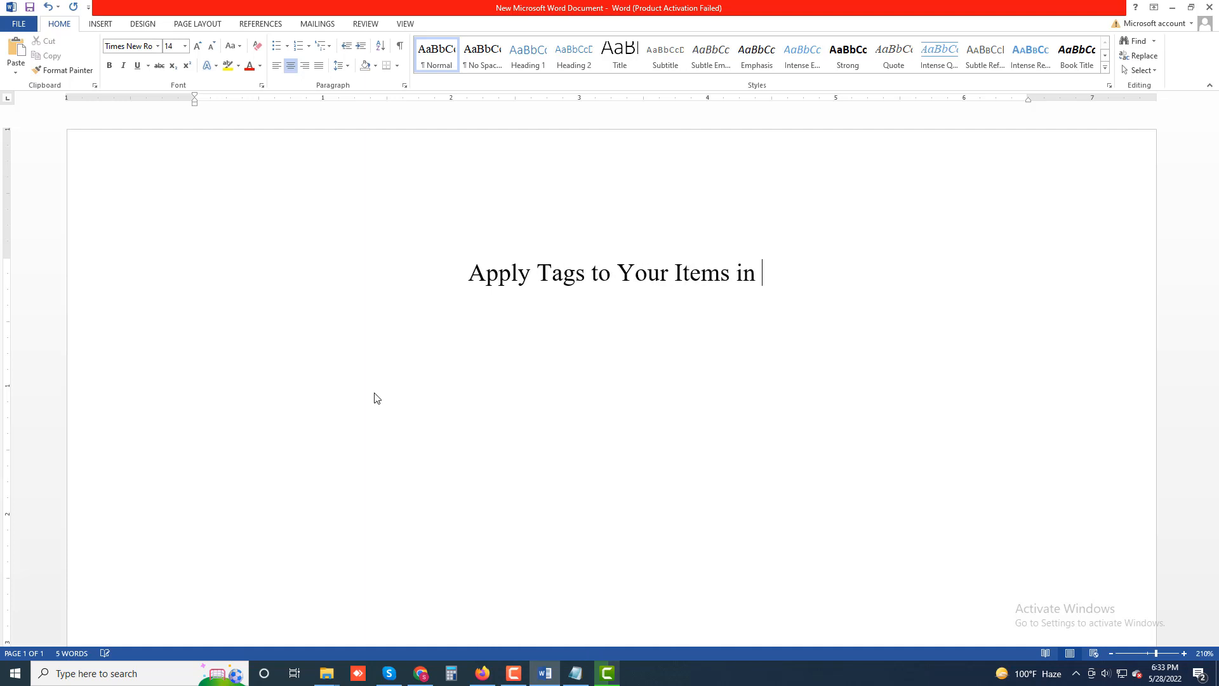
pyautogui.write('OneNo')
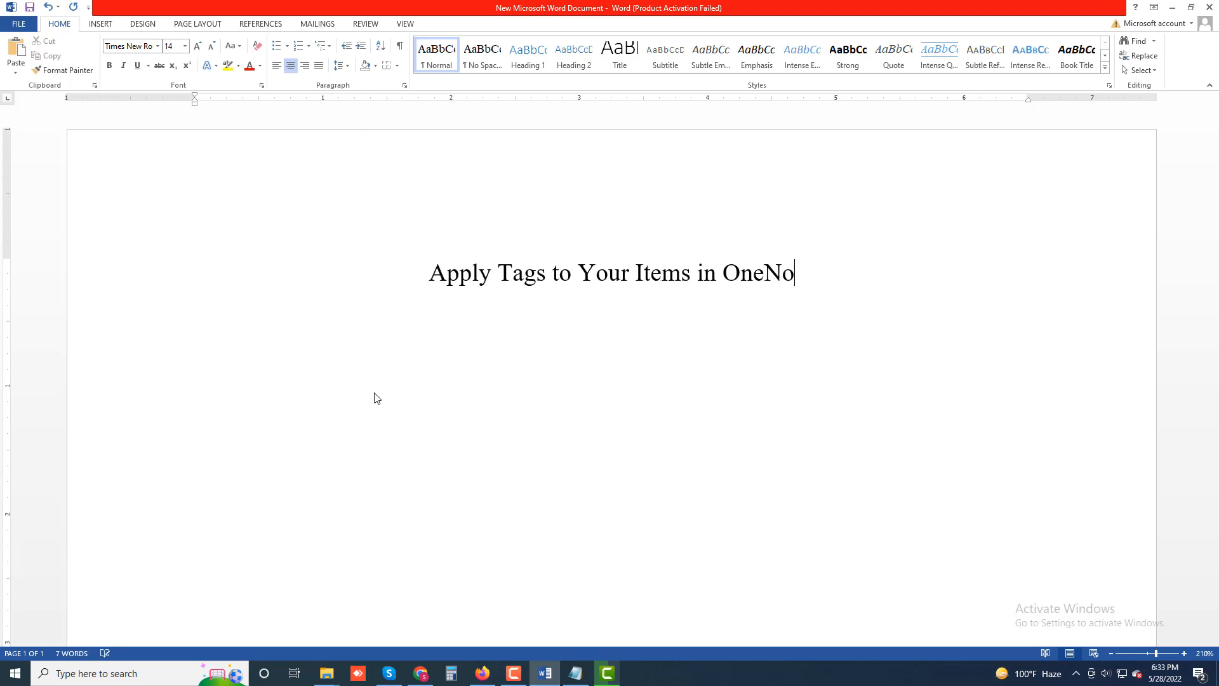
pyautogui.write('te')
pyautogui.press('Return')
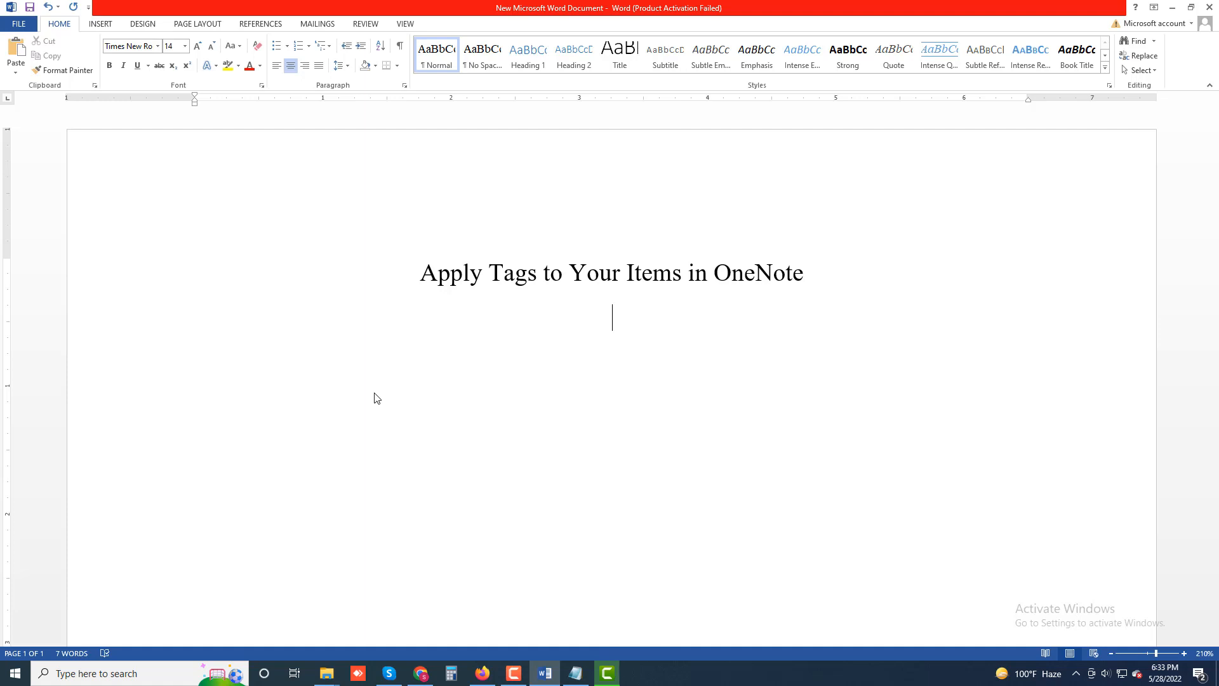
# Add a justified paragraph reading "It's easy to create new notes but it's really difficult to find certain content in your existing notes.".
pyautogui.hotkey('ctrl', 'j')
pyautogui.write("It's")
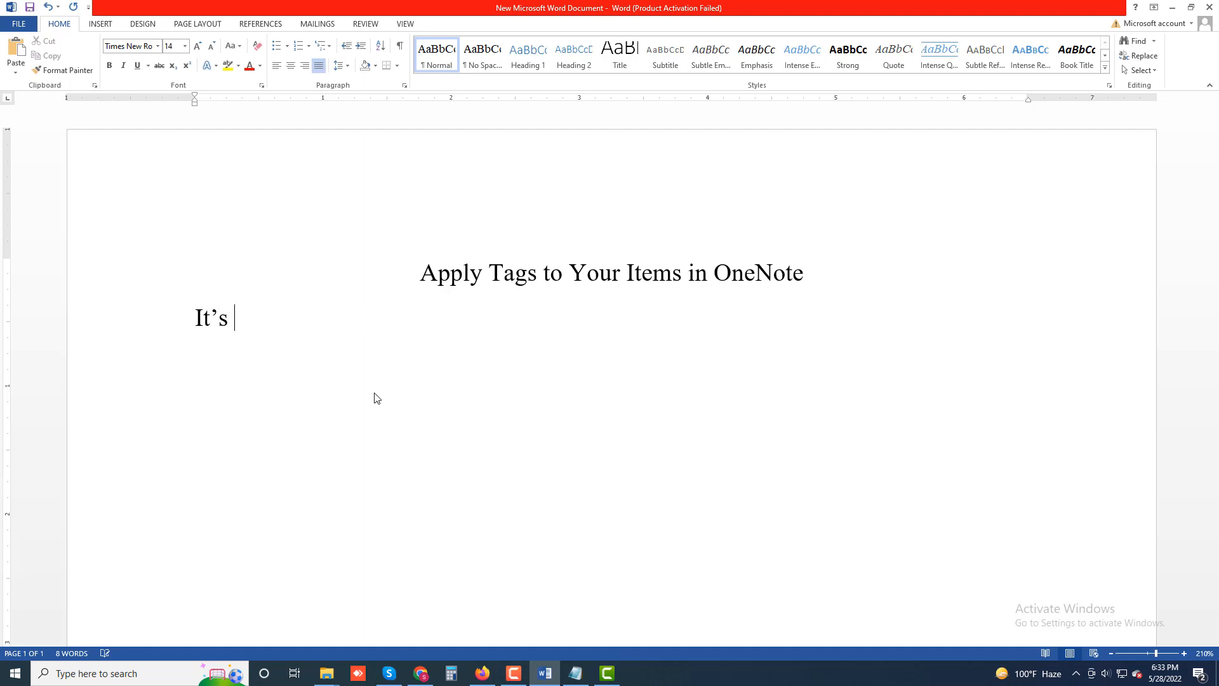
pyautogui.write(' easy to create')
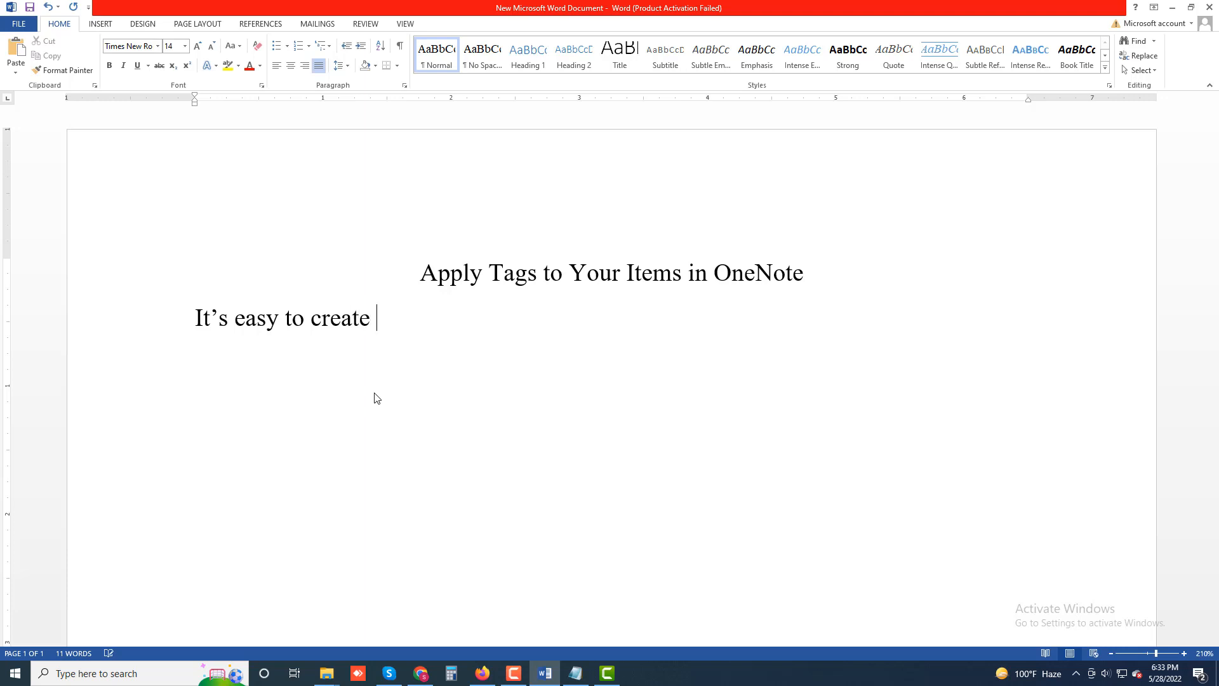
pyautogui.write(' new notes')
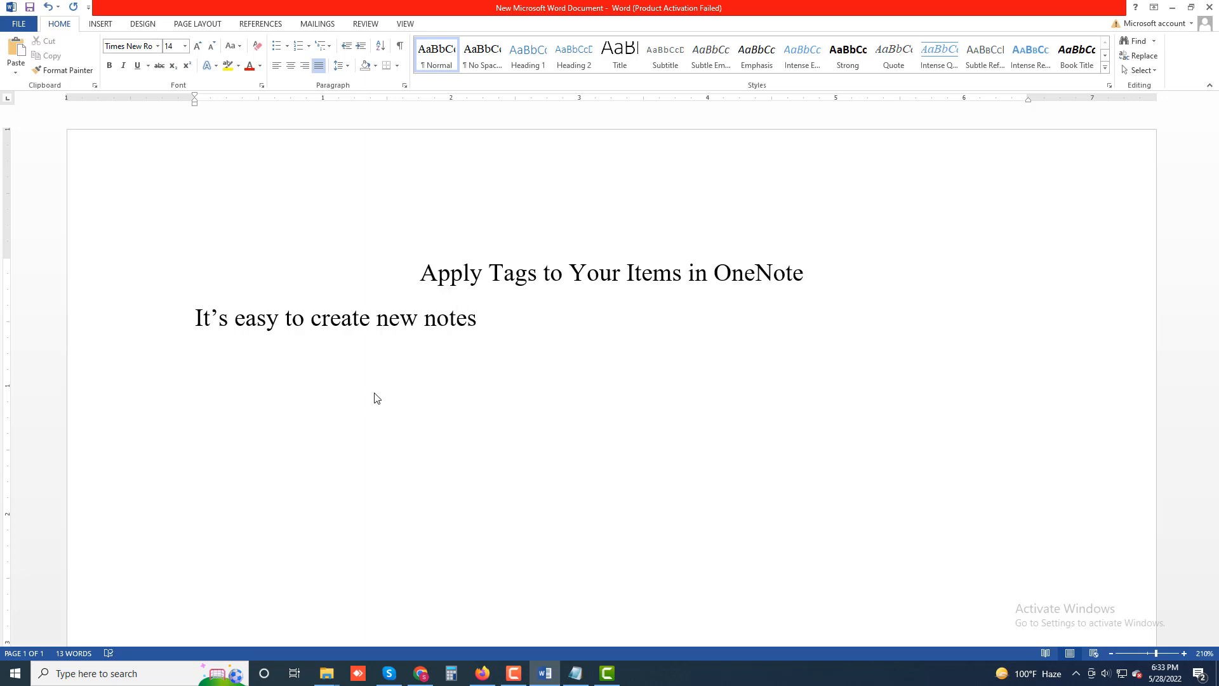
pyautogui.write(' but ')
pyautogui.write("it's")
pyautogui.write(' reall')
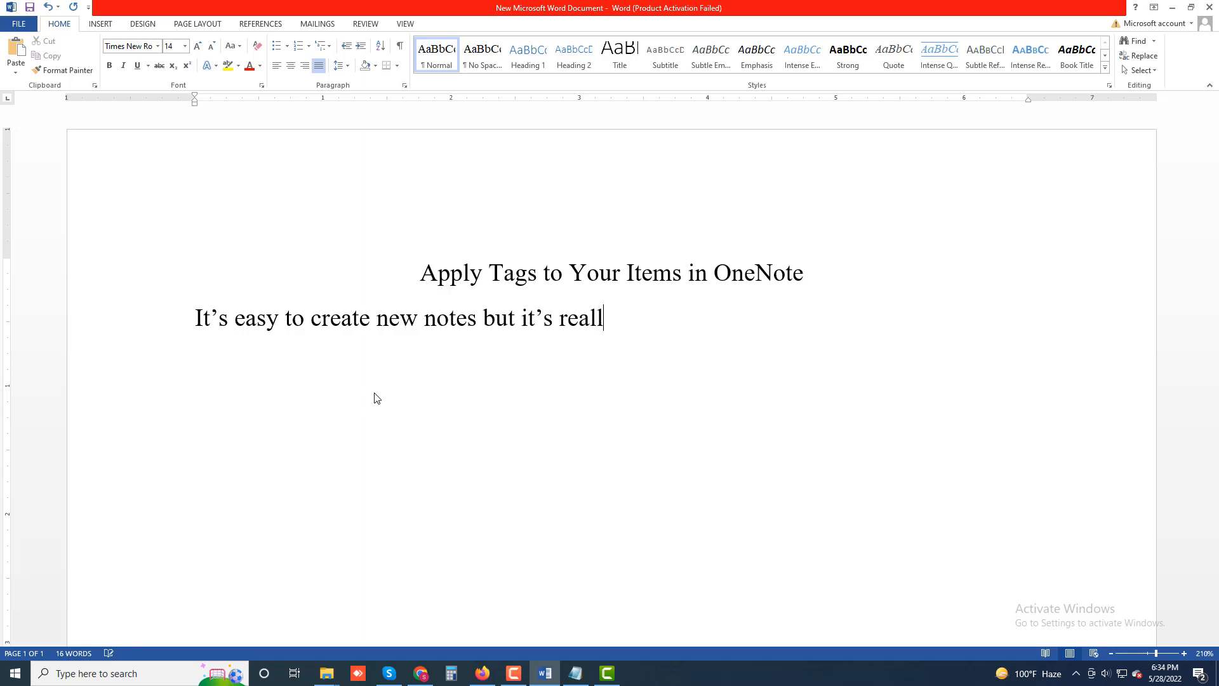
pyautogui.write('y difficu')
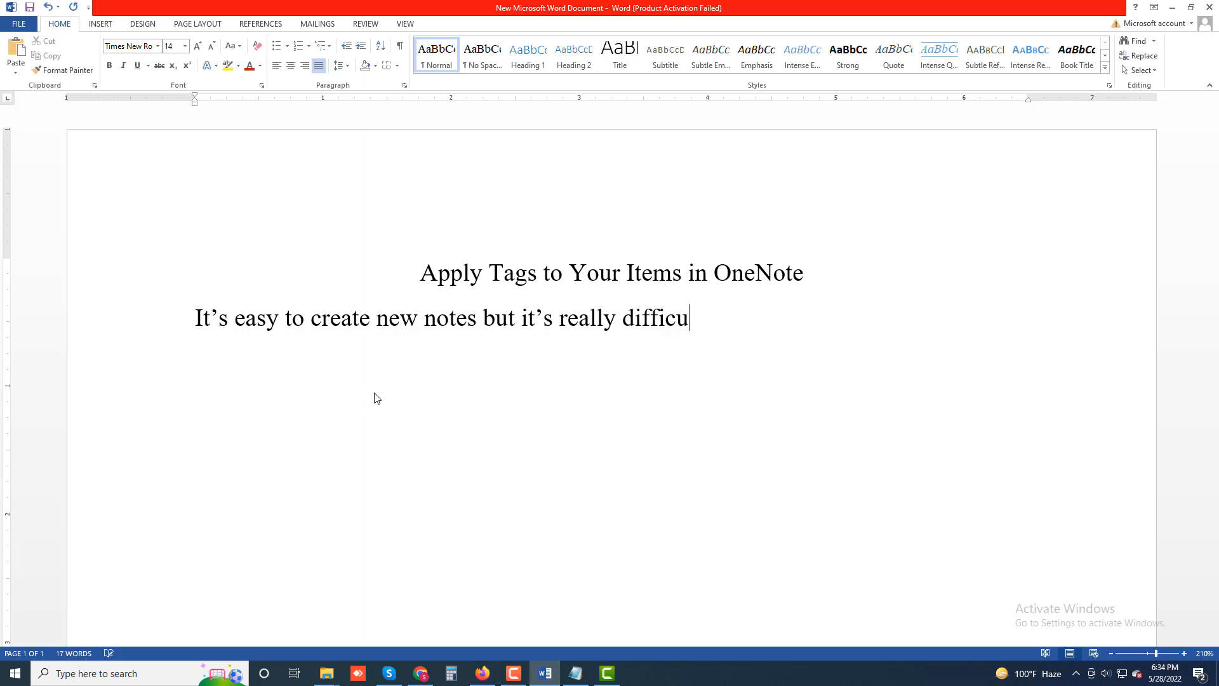
pyautogui.write('lt to find c')
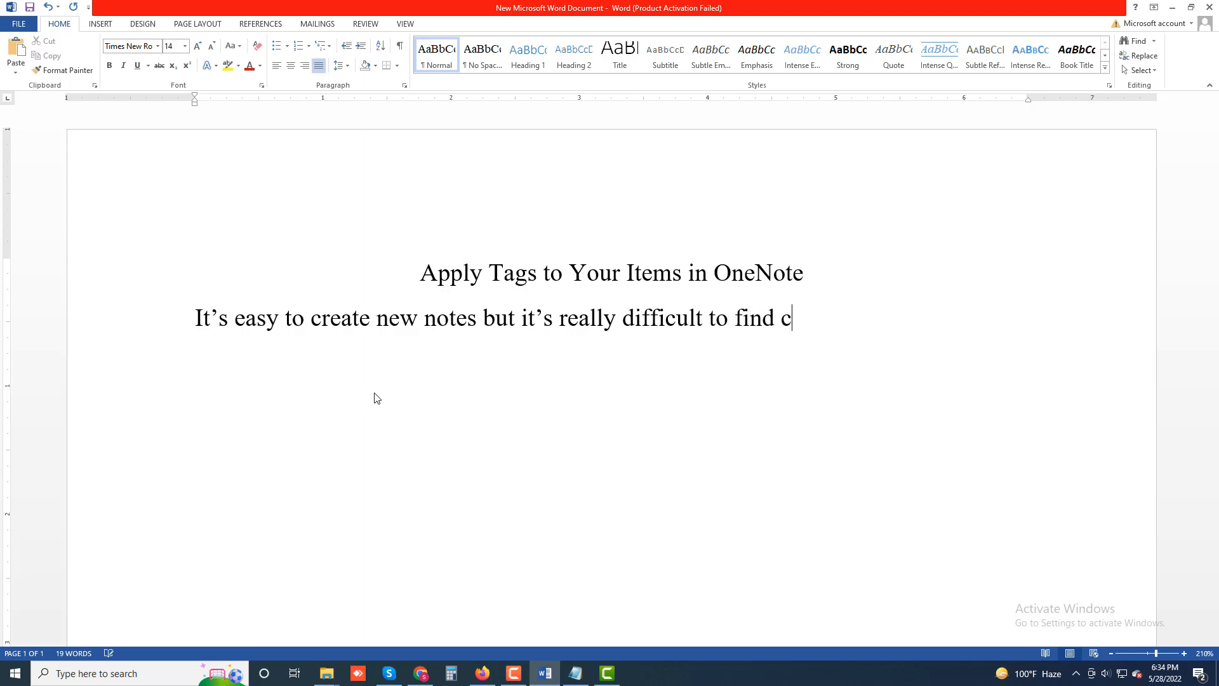
pyautogui.write('ertain content')
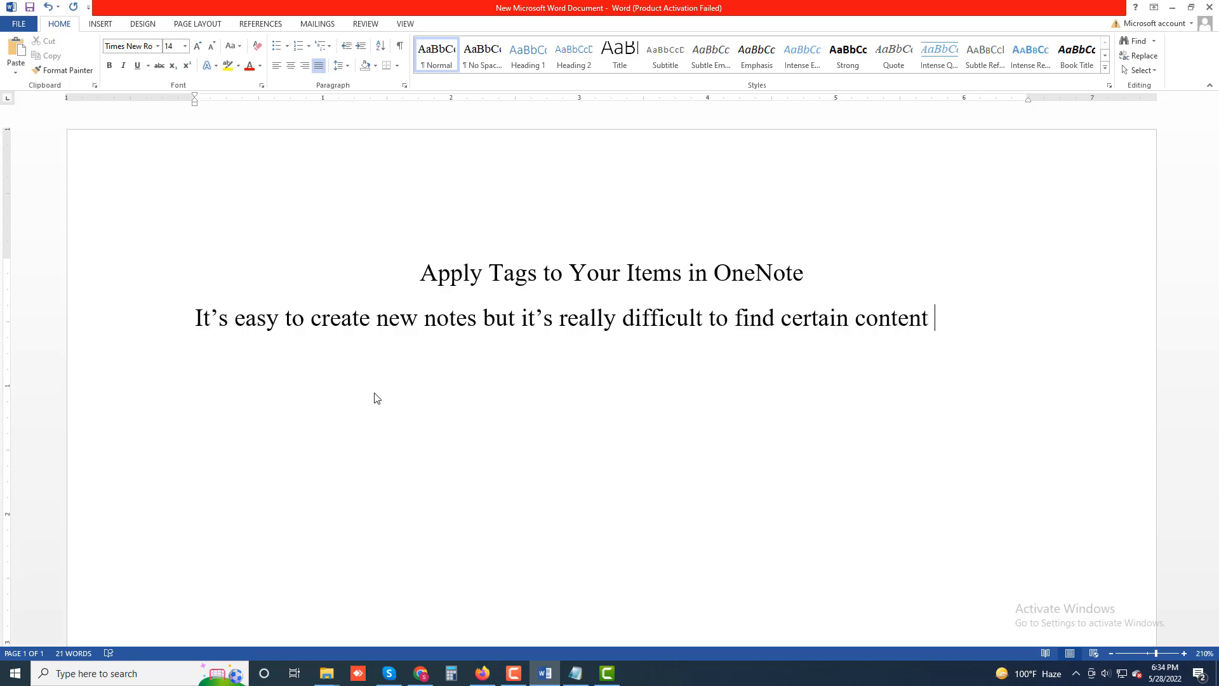
pyautogui.write(' in your existi')
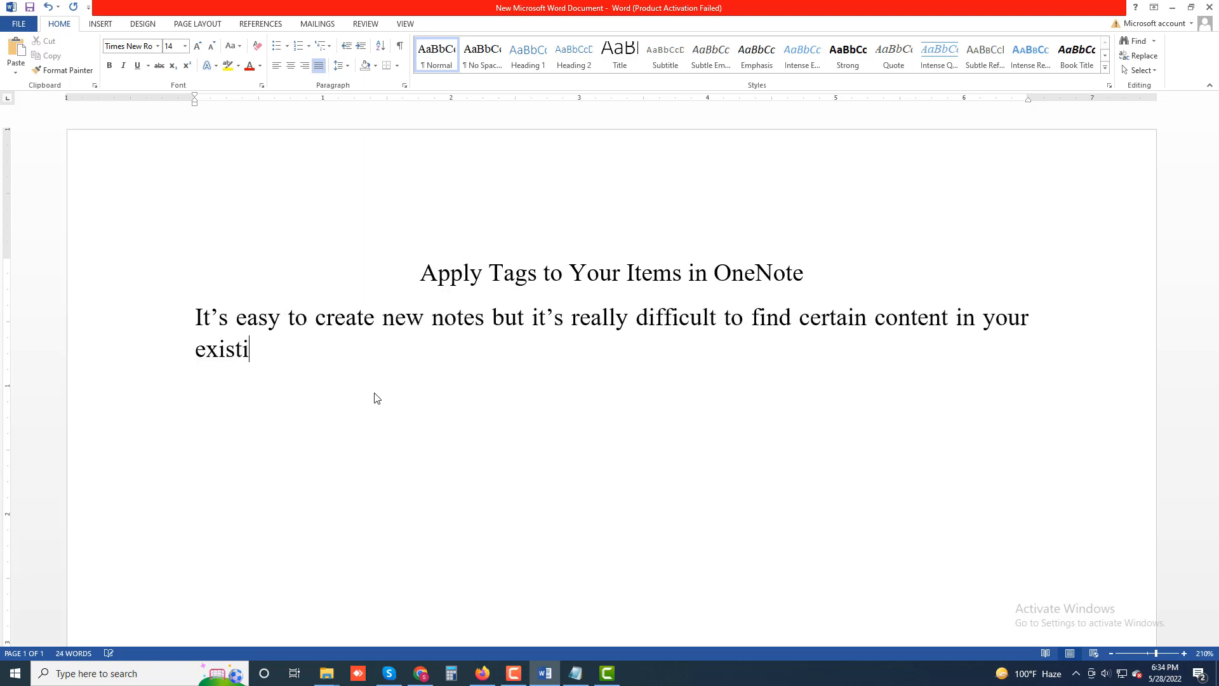
pyautogui.write('ng notes')
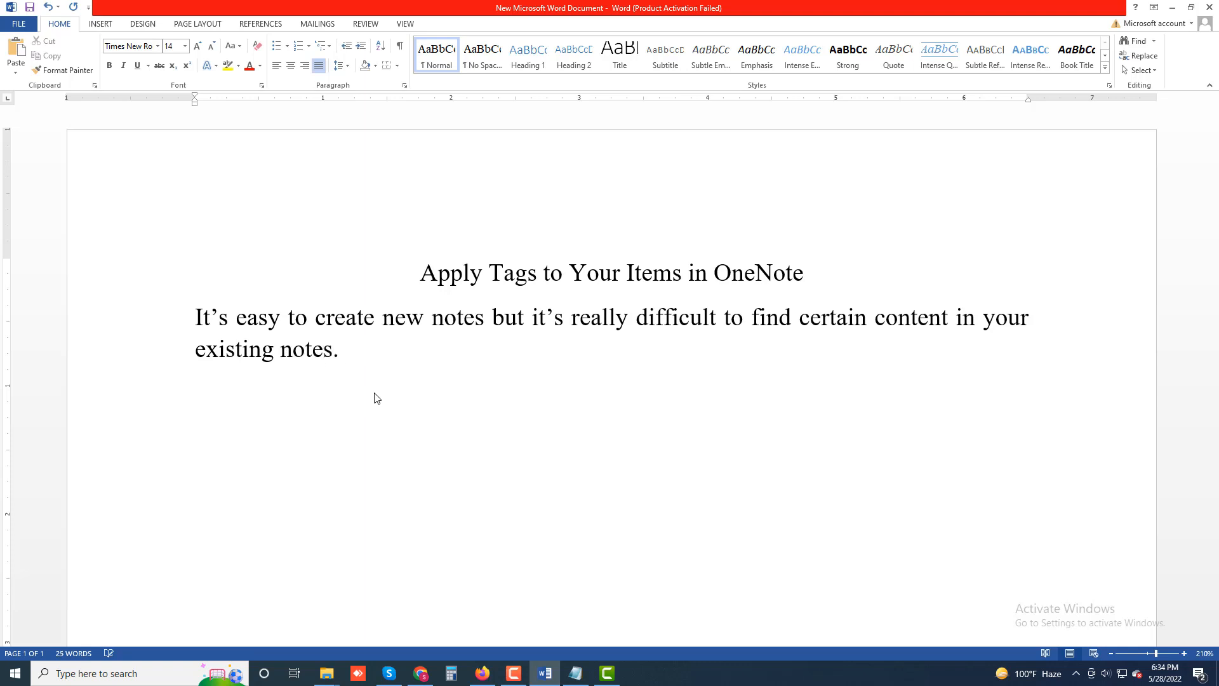
# Continue the paragraph with "Luckily you can add tags to your notes in ONENote,".
pyautogui.write('. Luckily you can')
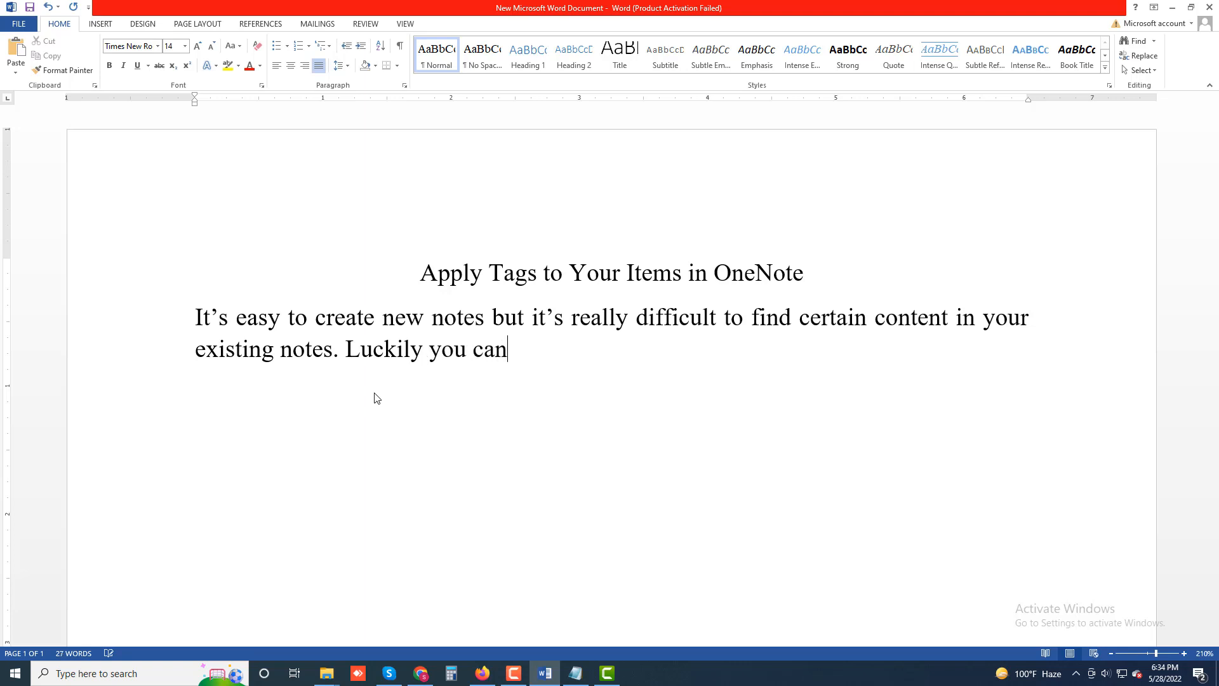
pyautogui.write(' add tags')
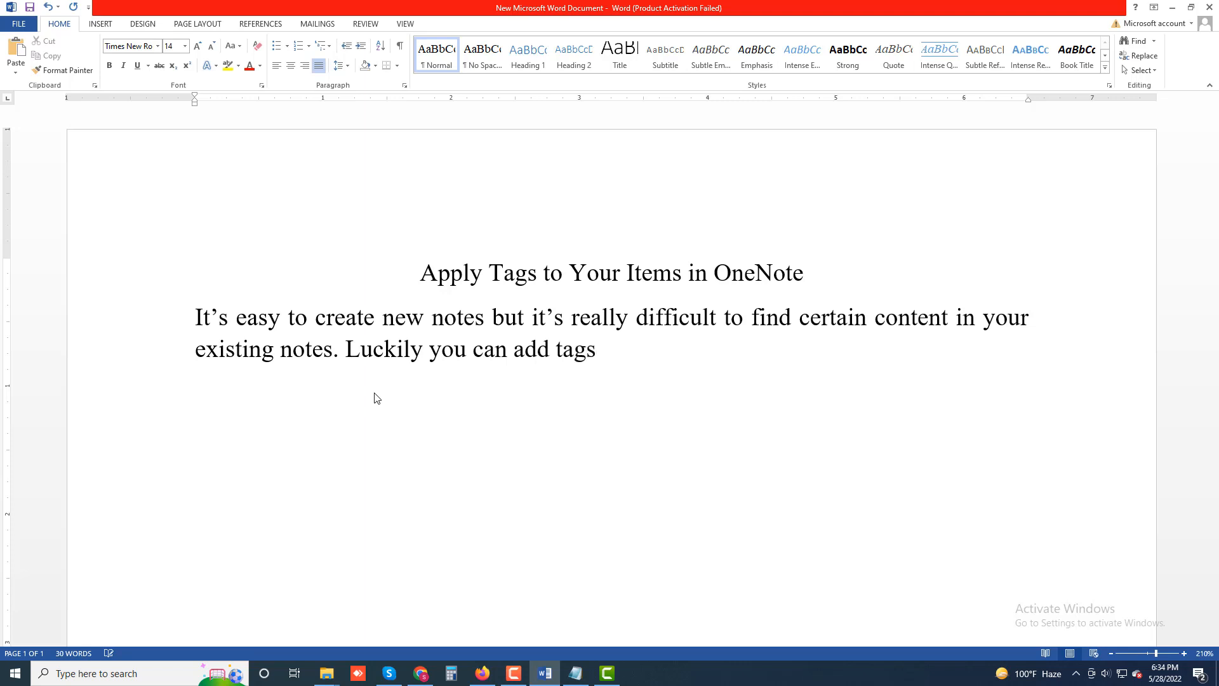
pyautogui.write(' to your notes')
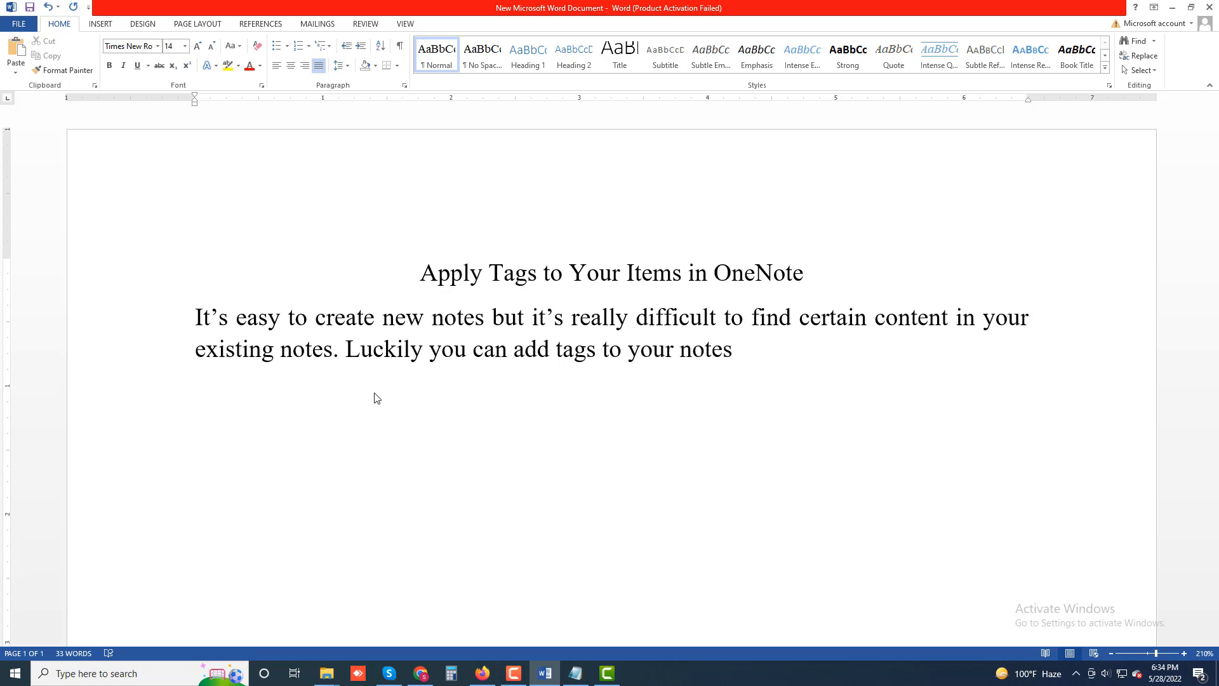
pyautogui.write(' in ONENote')
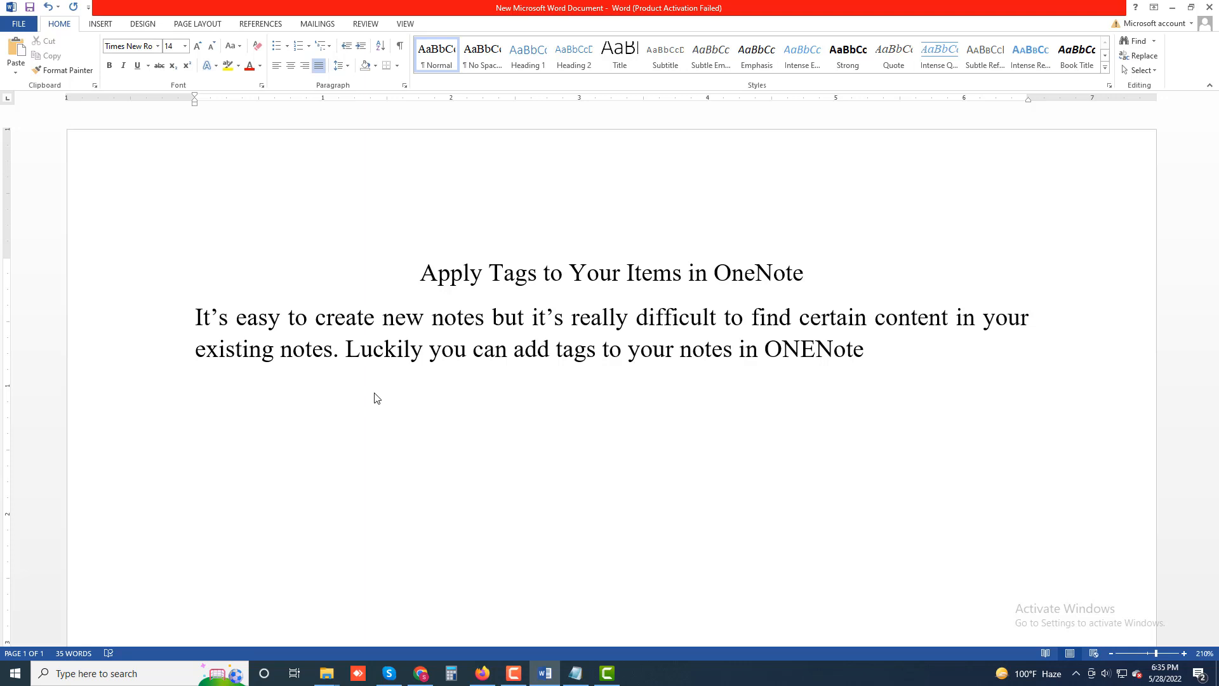
pyautogui.write('.')
pyautogui.press('BackSpace')
pyautogui.press('BackSpace')
pyautogui.write(',')
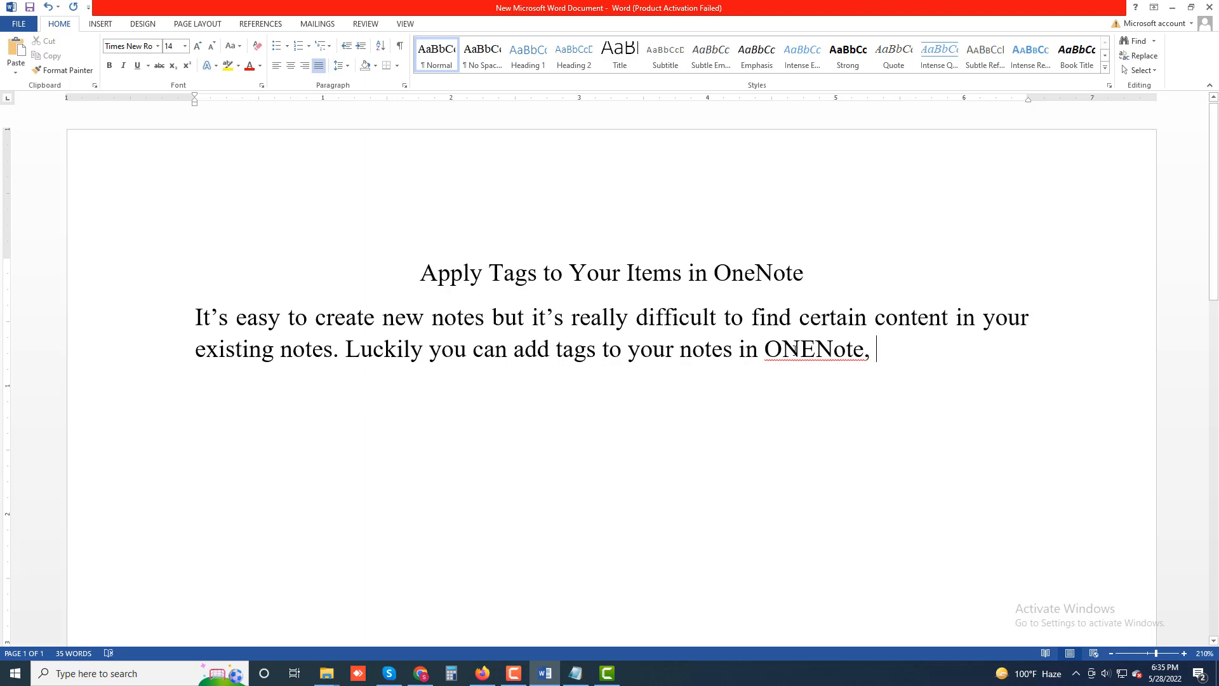
# Correct "ONENote" to "OneNote" in the first paragraph and return to the end of the text.
pyautogui.moveTo(786, 349); pyautogui.dragTo(815, 349)
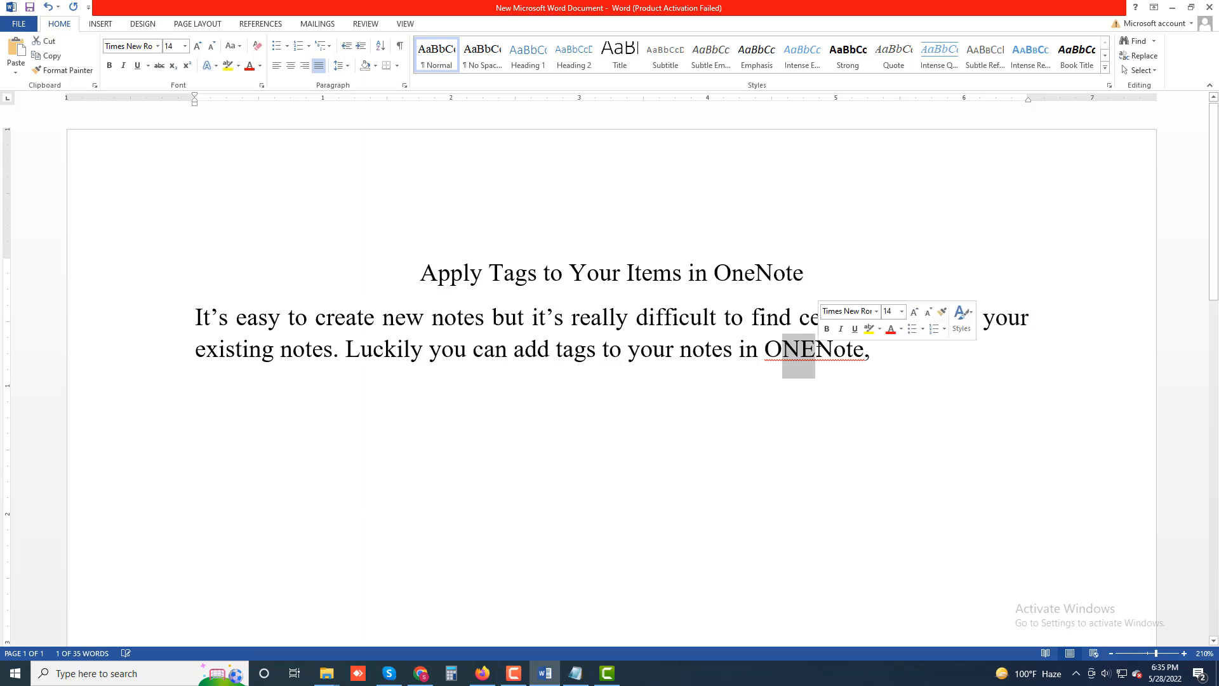
pyautogui.write('ne')
pyautogui.click(904, 354)
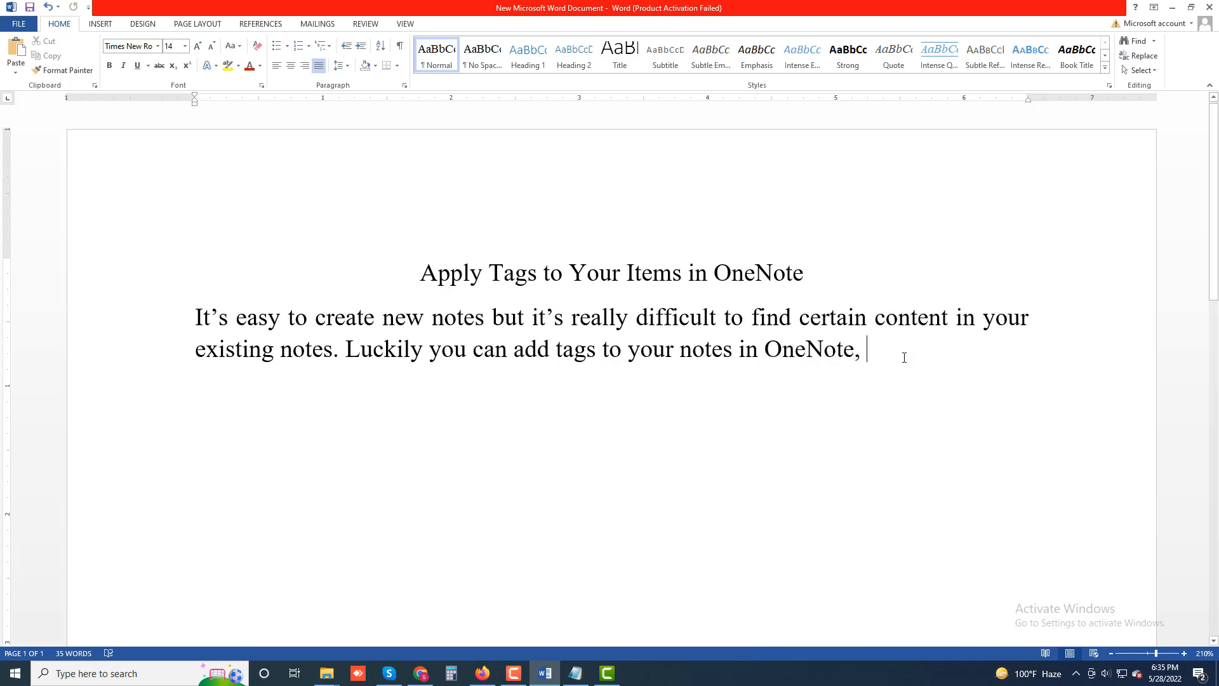
# Finish the first paragraph's sentence with "which makes finding notes later on much easier.".
pyautogui.write('which make')
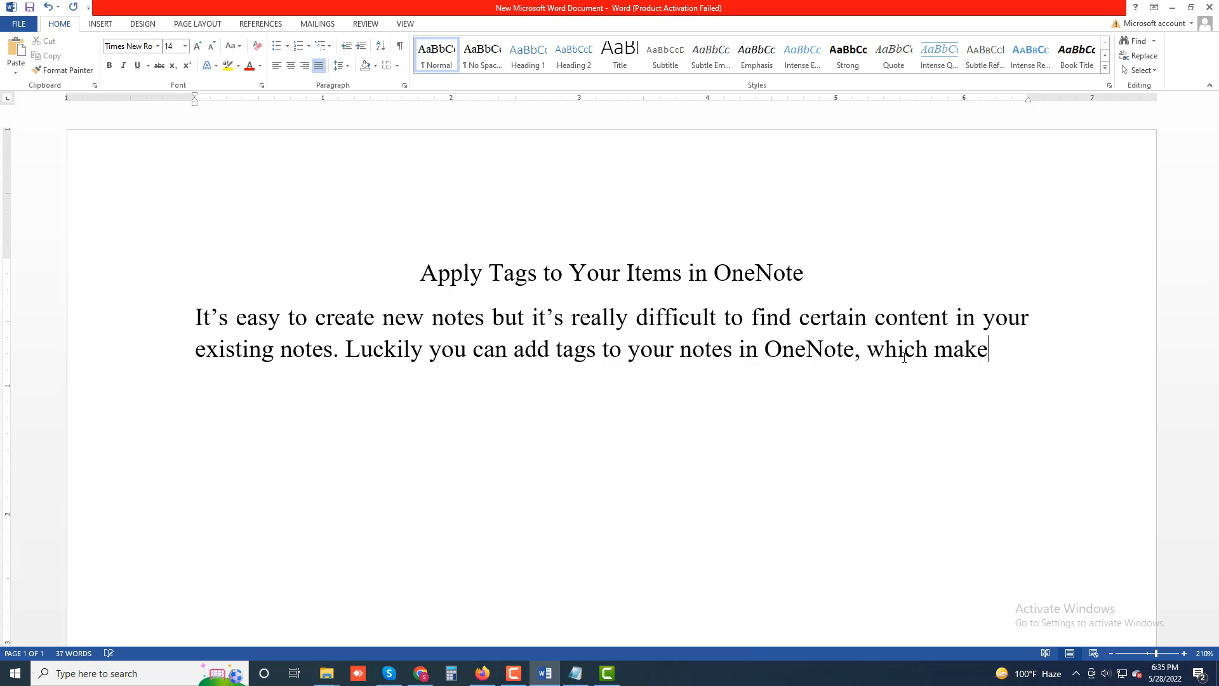
pyautogui.write('s ')
pyautogui.write('findin')
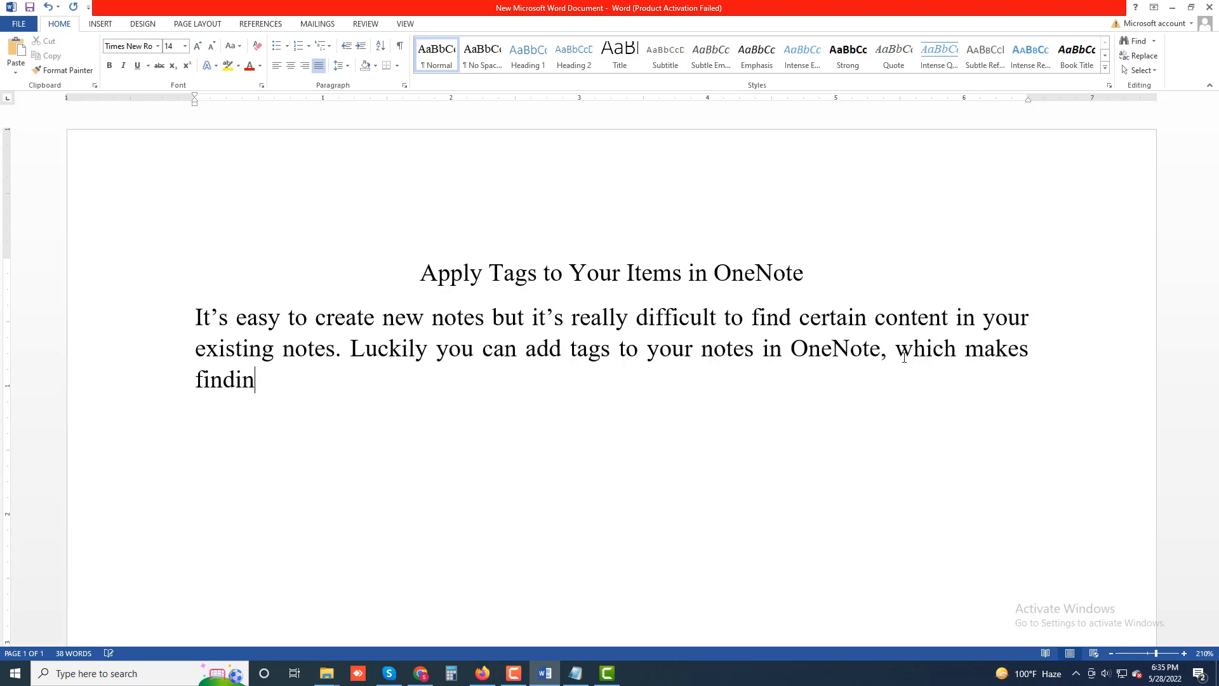
pyautogui.write('g notes la')
pyautogui.press('BackSpace')
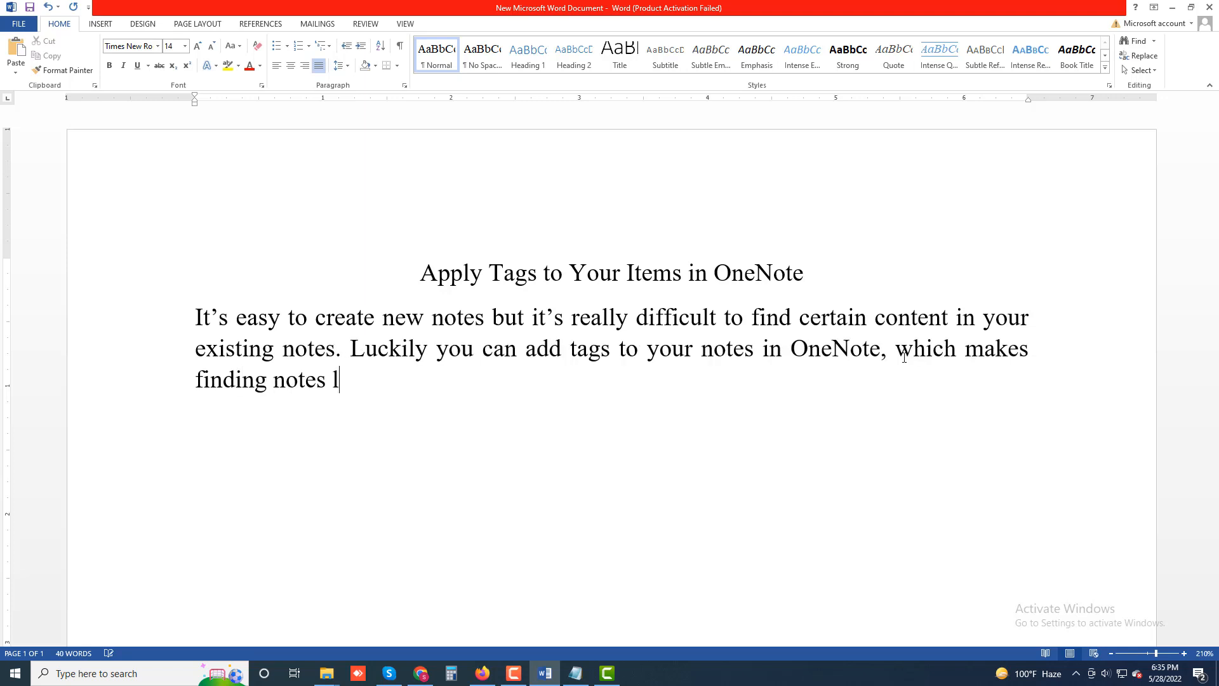
pyautogui.write('ater on much ')
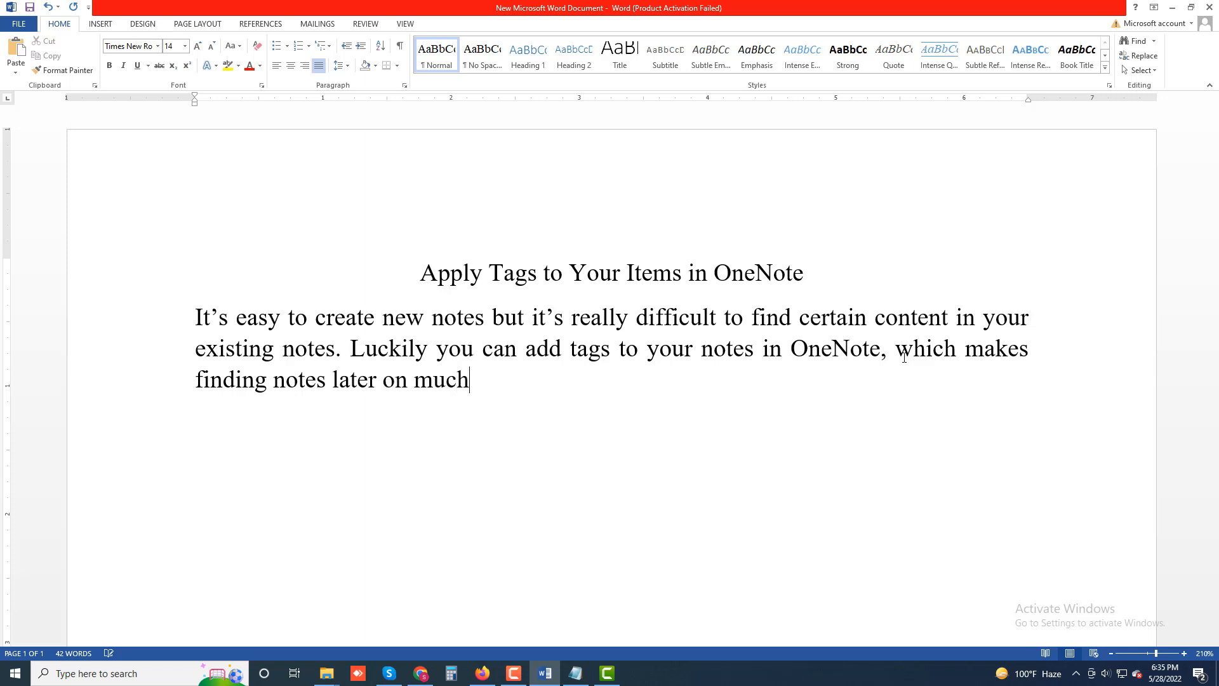
pyautogui.write('easier.')
# Start a second paragraph reading "To assign a tag to your note, place the cursor where you'de like to add tag. Then".
pyautogui.press('Return')
pyautogui.write('TO')
pyautogui.press('BackSpace')
pyautogui.write('o assi')
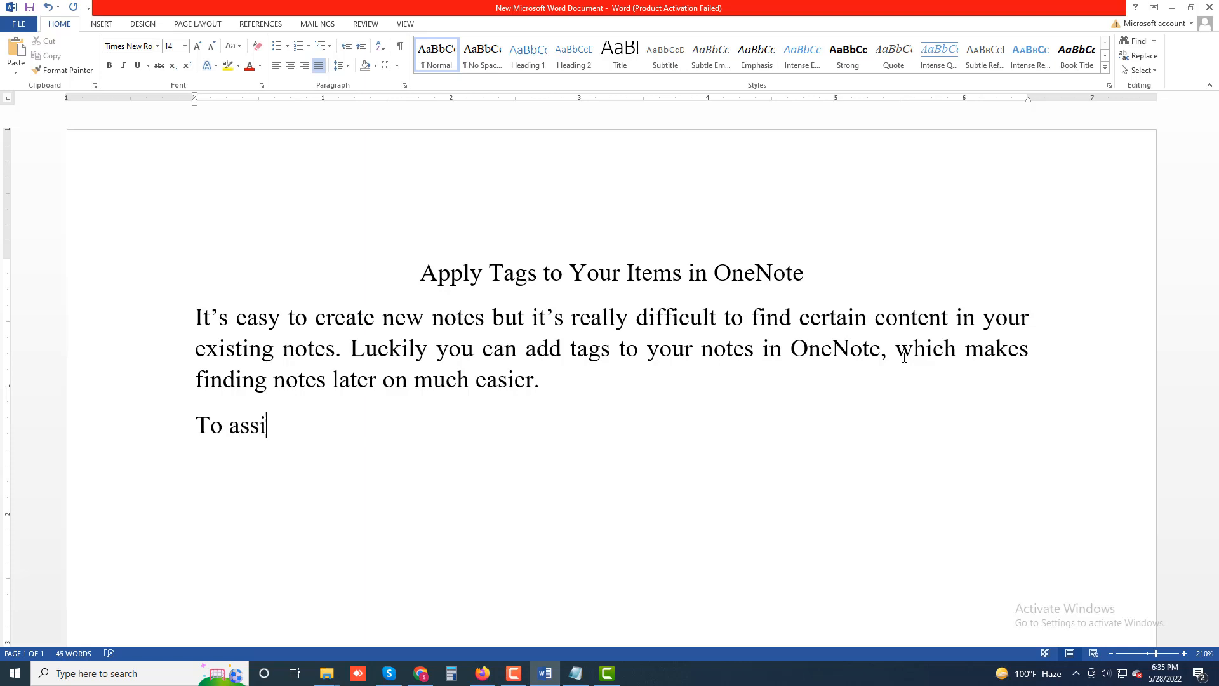
pyautogui.write('gn a tag to your ')
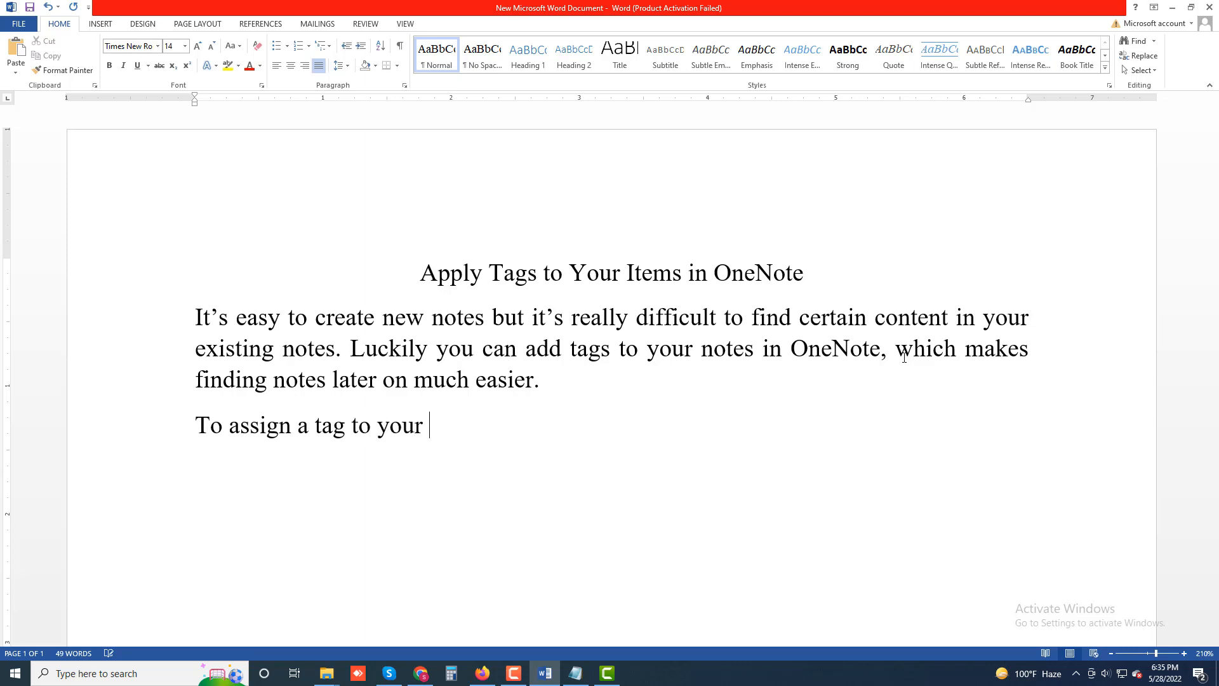
pyautogui.write('note, place the ')
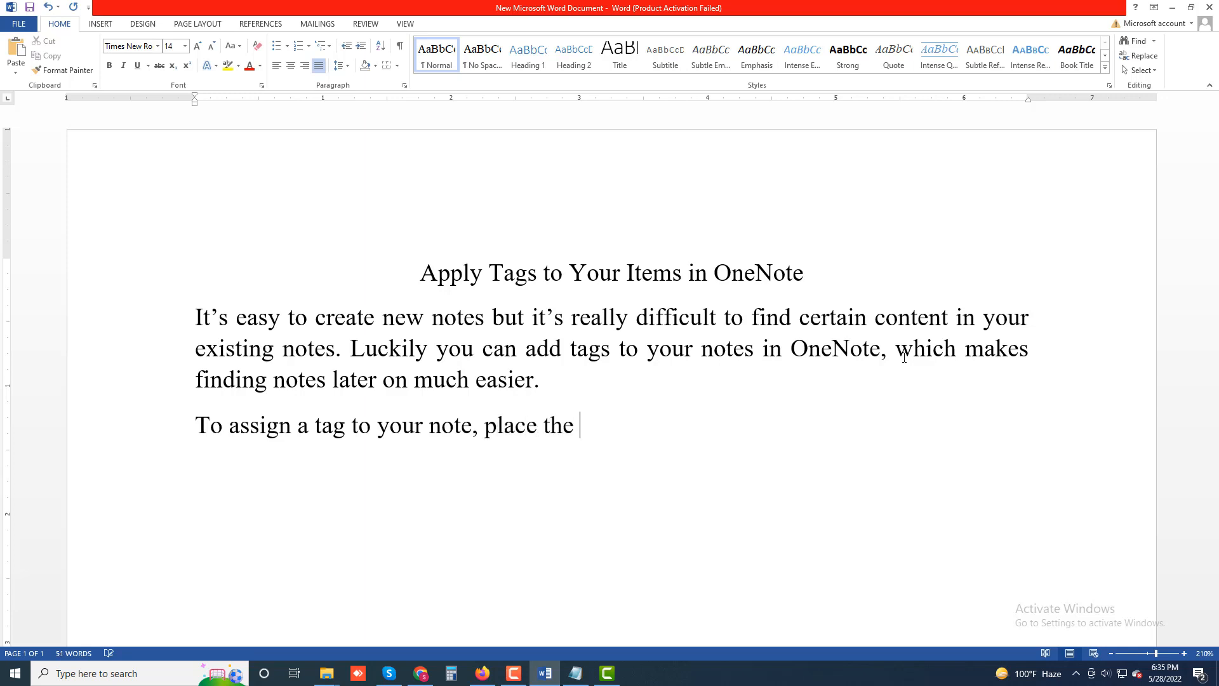
pyautogui.write('cursor wher')
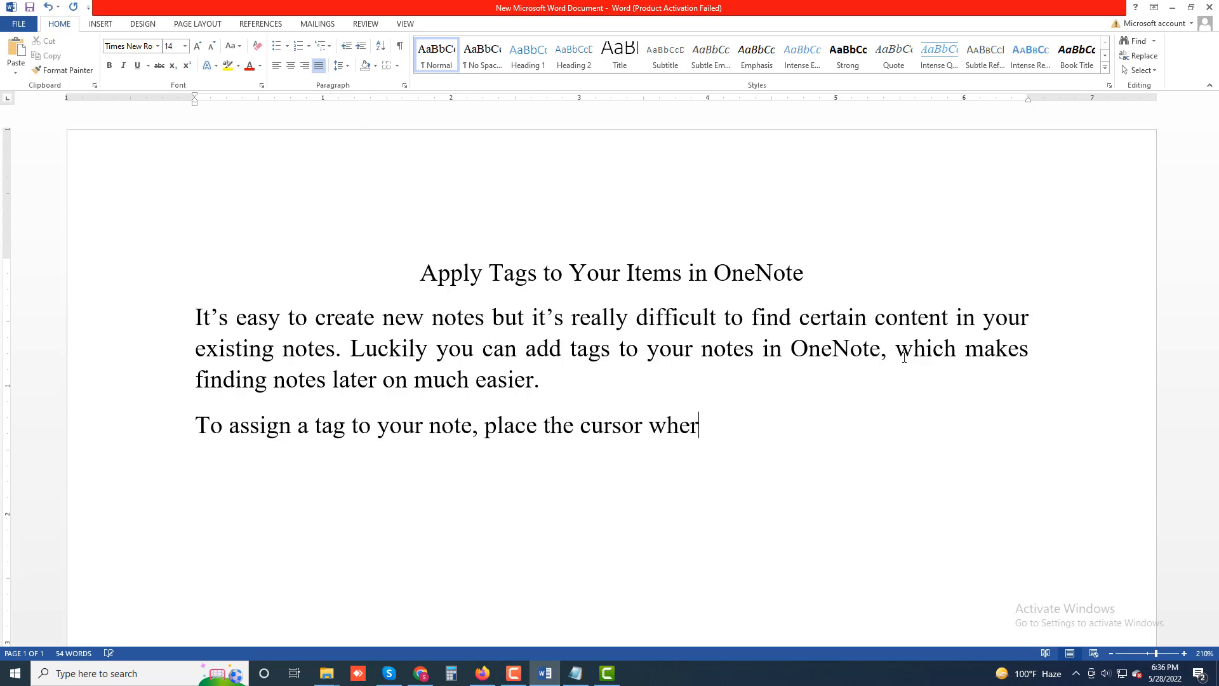
pyautogui.write("e you'de ")
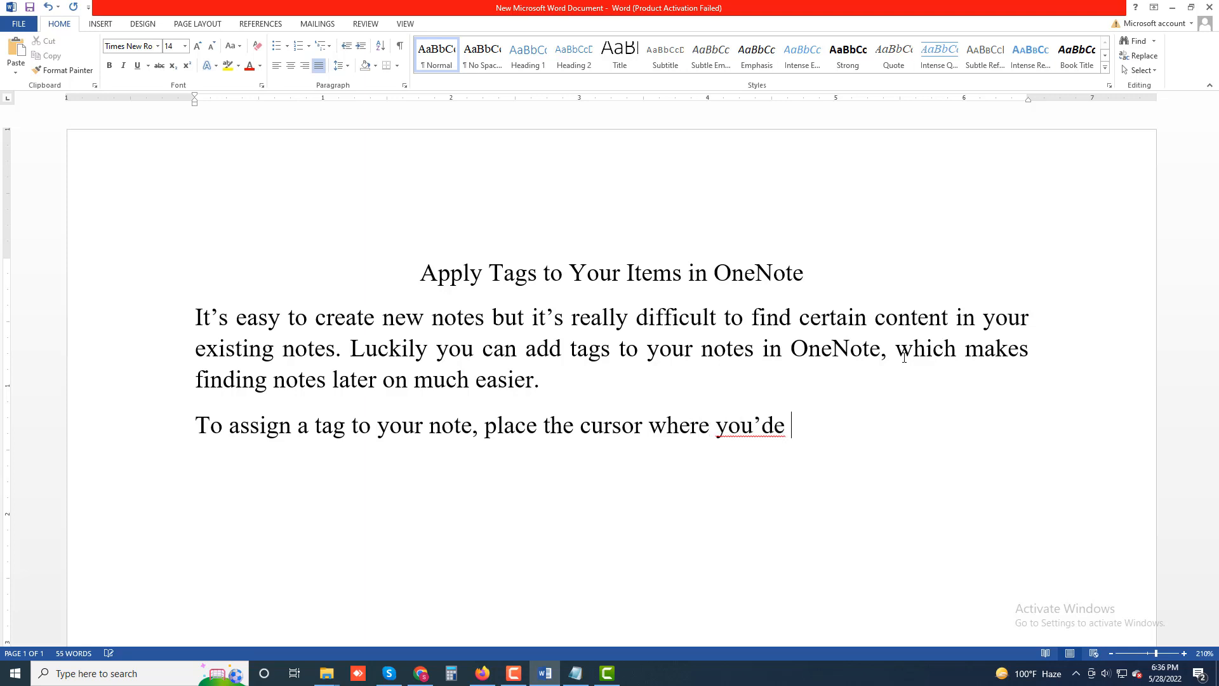
pyautogui.write('like to add tag')
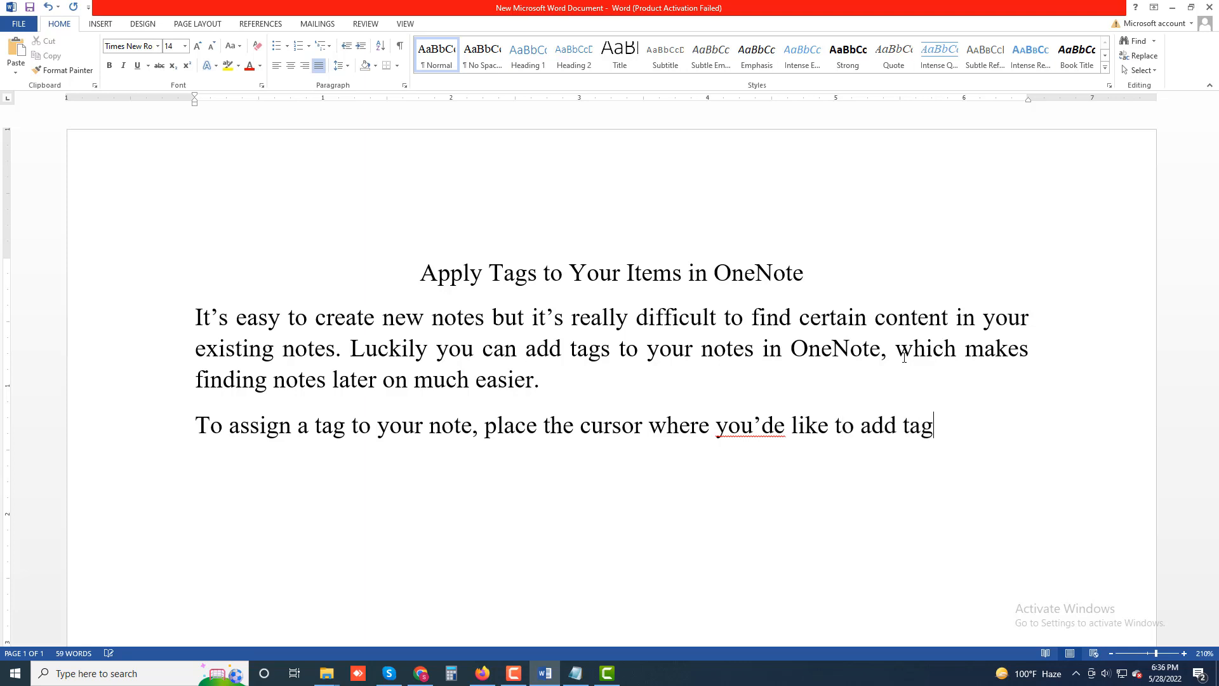
pyautogui.write('. Then')
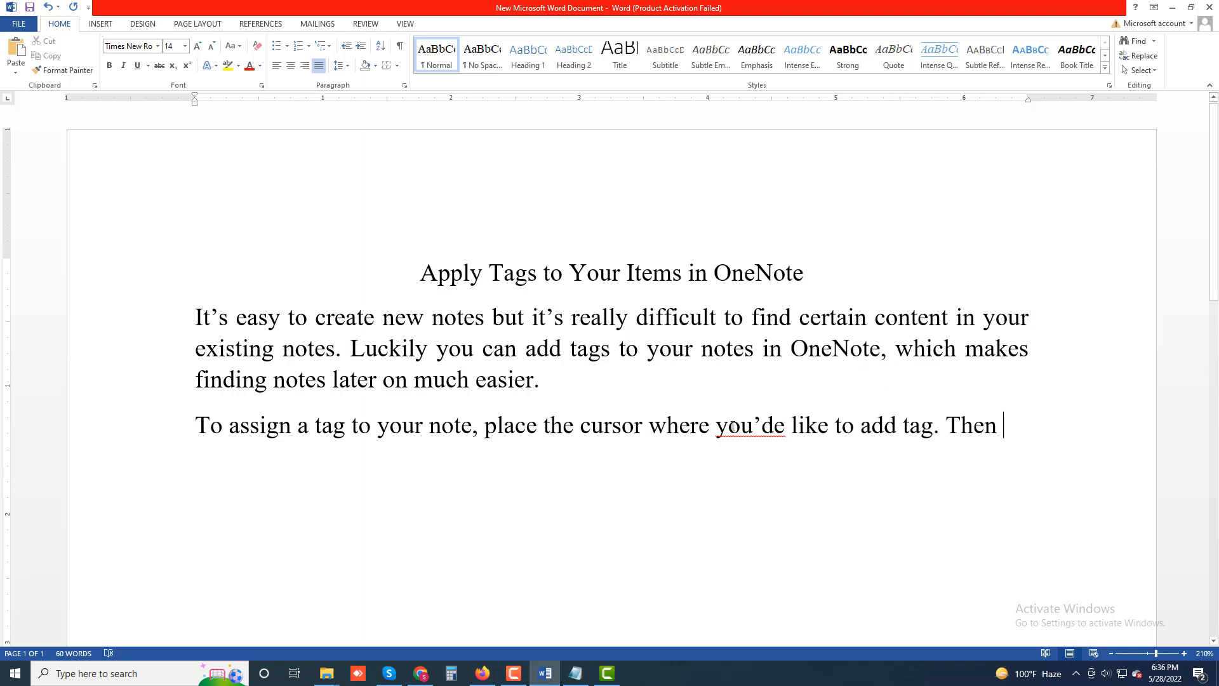
# Correct the misspelled "you'de" to "you'd" in the second paragraph and return to the end of the text.
pyautogui.rightClick(786, 435)
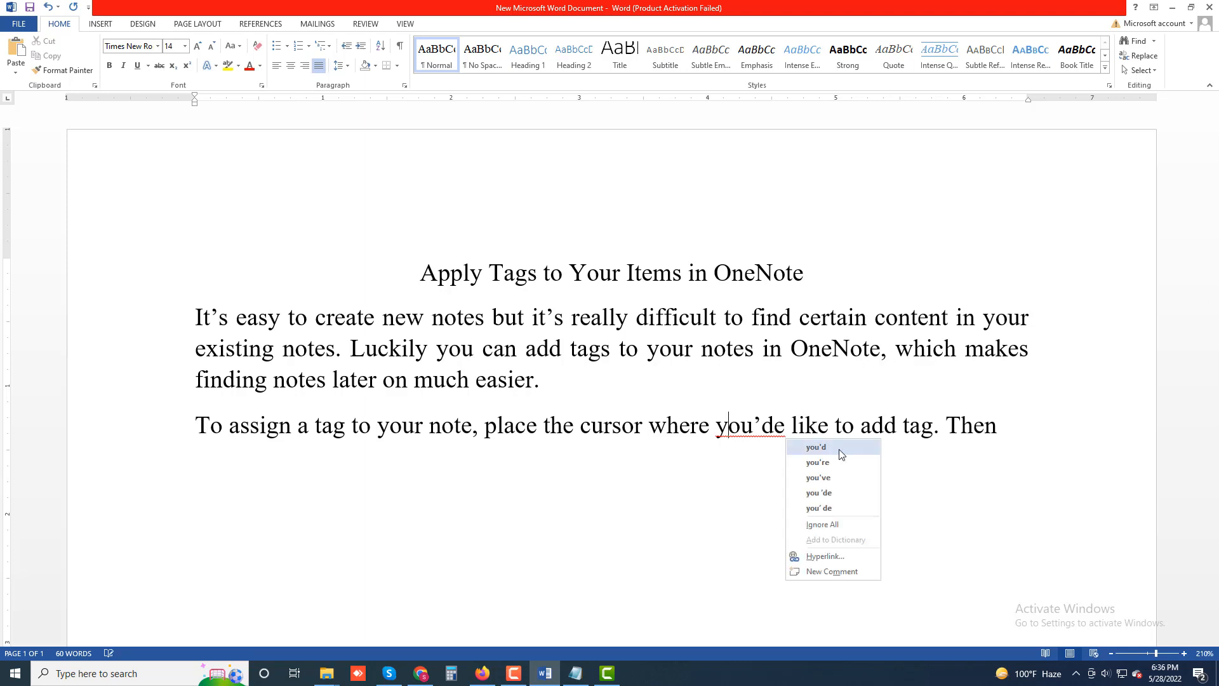
pyautogui.click(839, 449)
pyautogui.click(1009, 423)
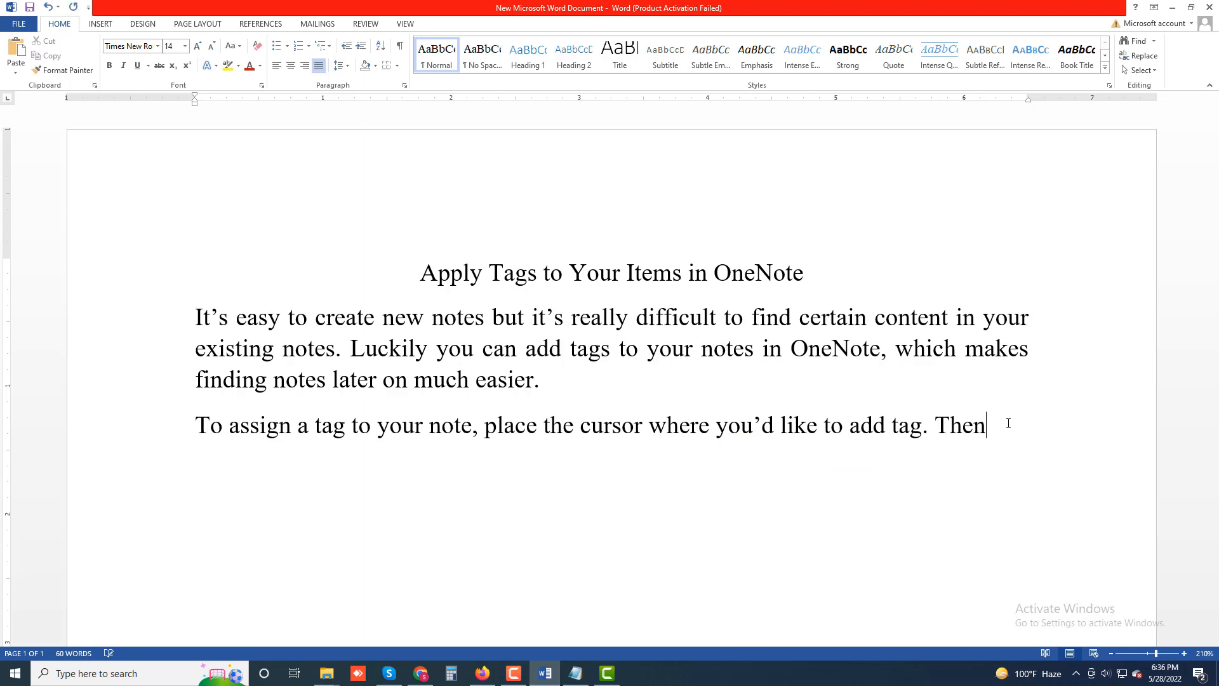
# Complete the second paragraph's last sentence with ", select the Home tab at the top and choose a tag from the Tags section.".
pyautogui.write(', select')
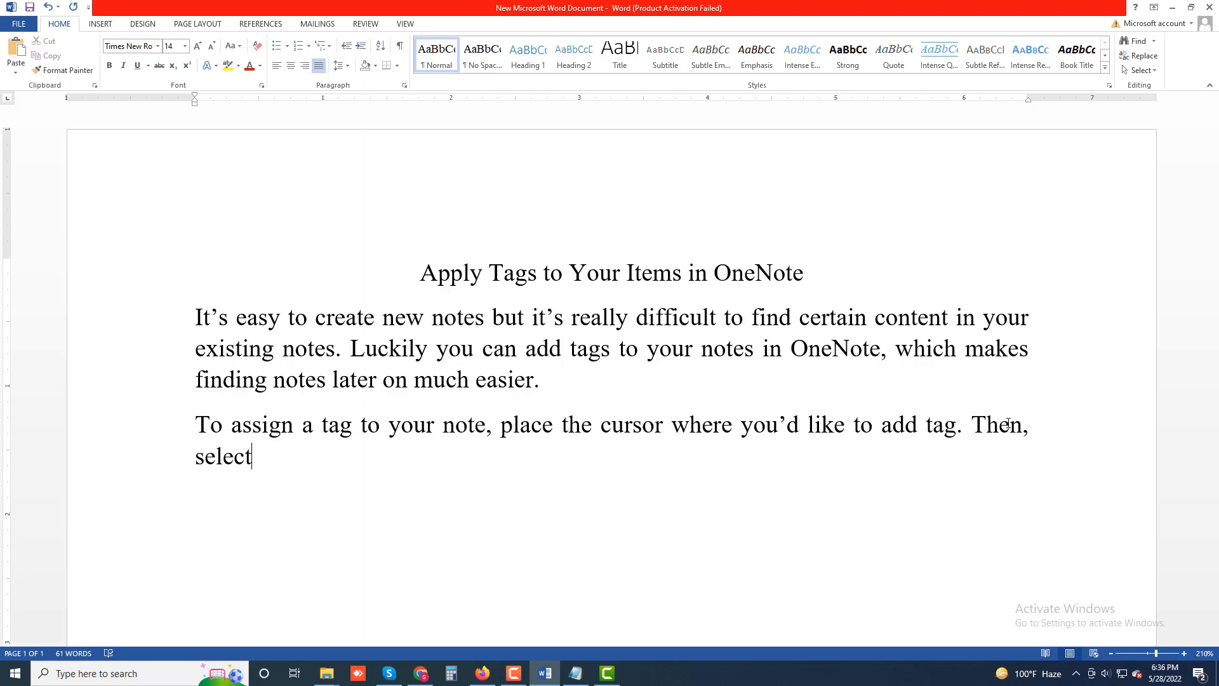
pyautogui.write(' the Home ')
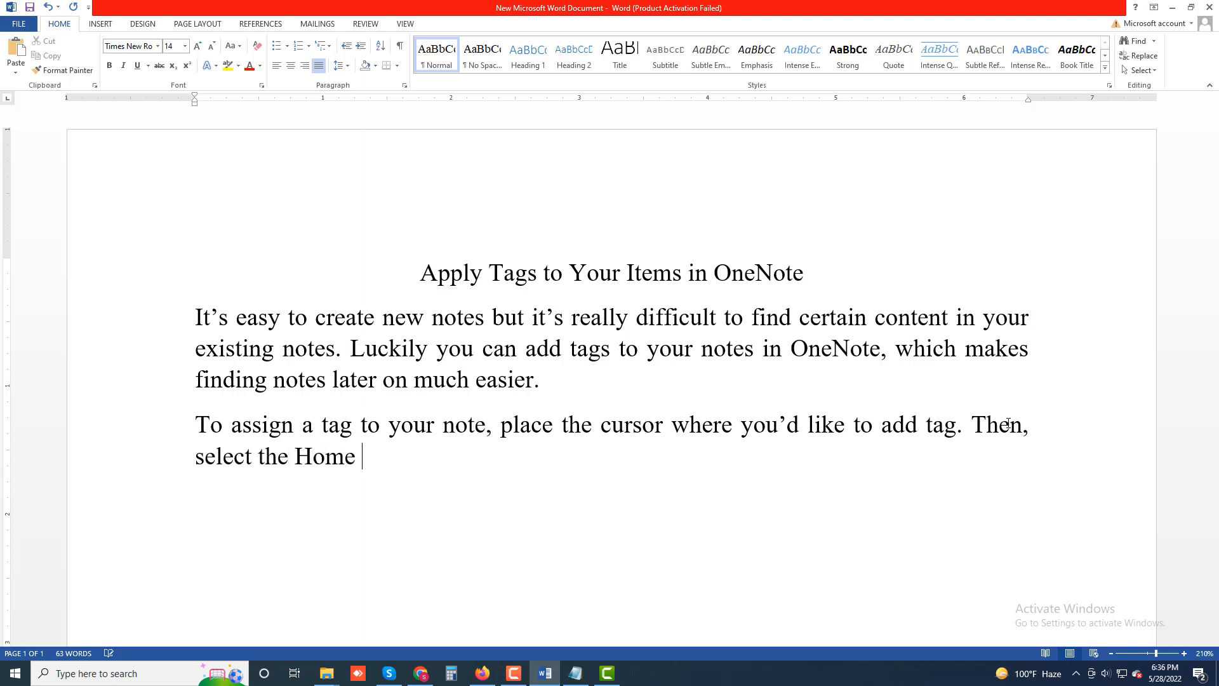
pyautogui.write('tab at the ')
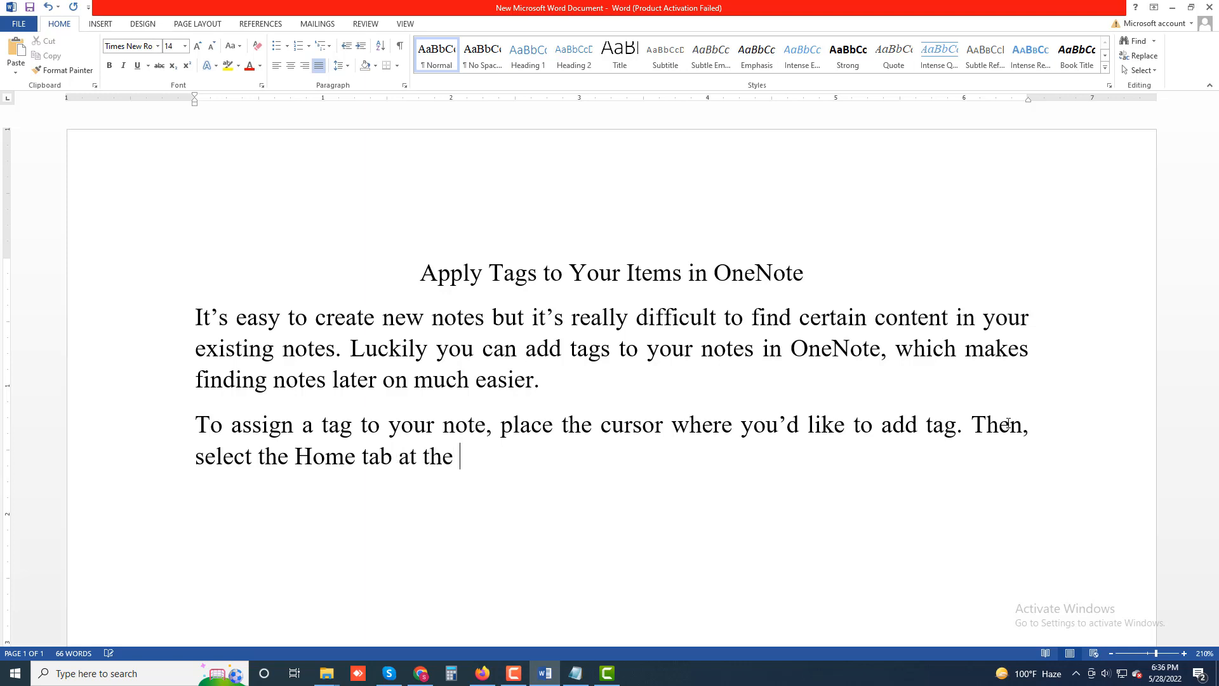
pyautogui.write('top and cho')
pyautogui.write('se')
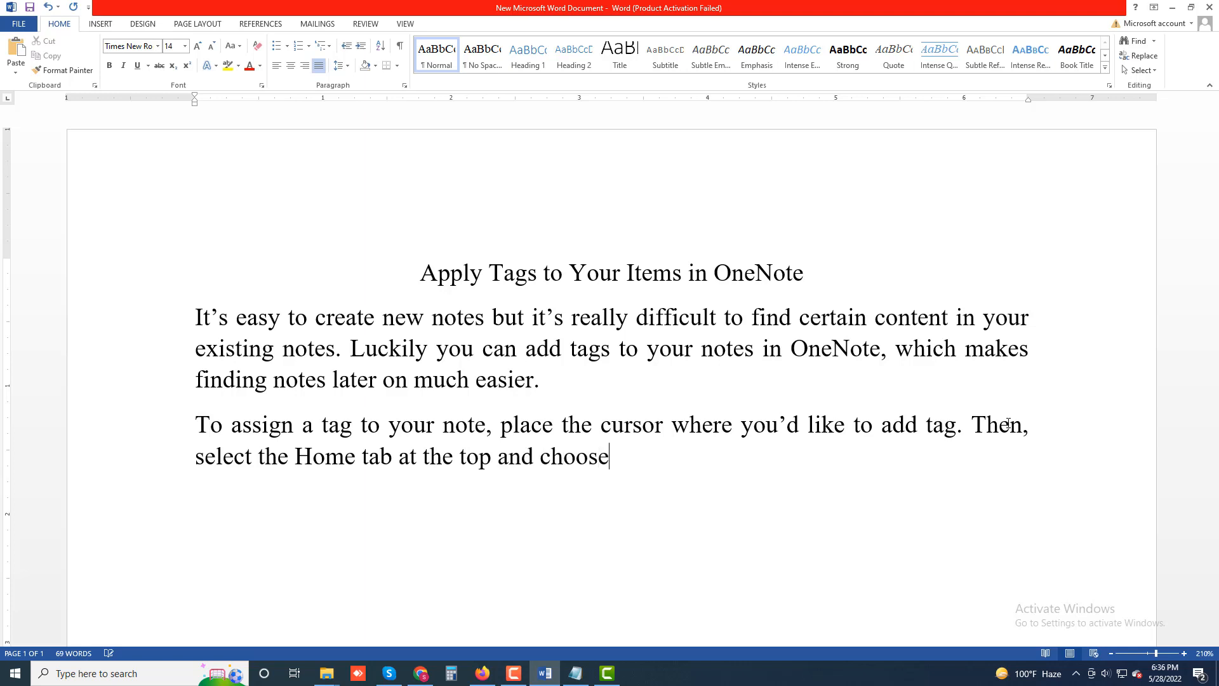
pyautogui.write(' a tag')
pyautogui.write(' from th')
pyautogui.write('e T')
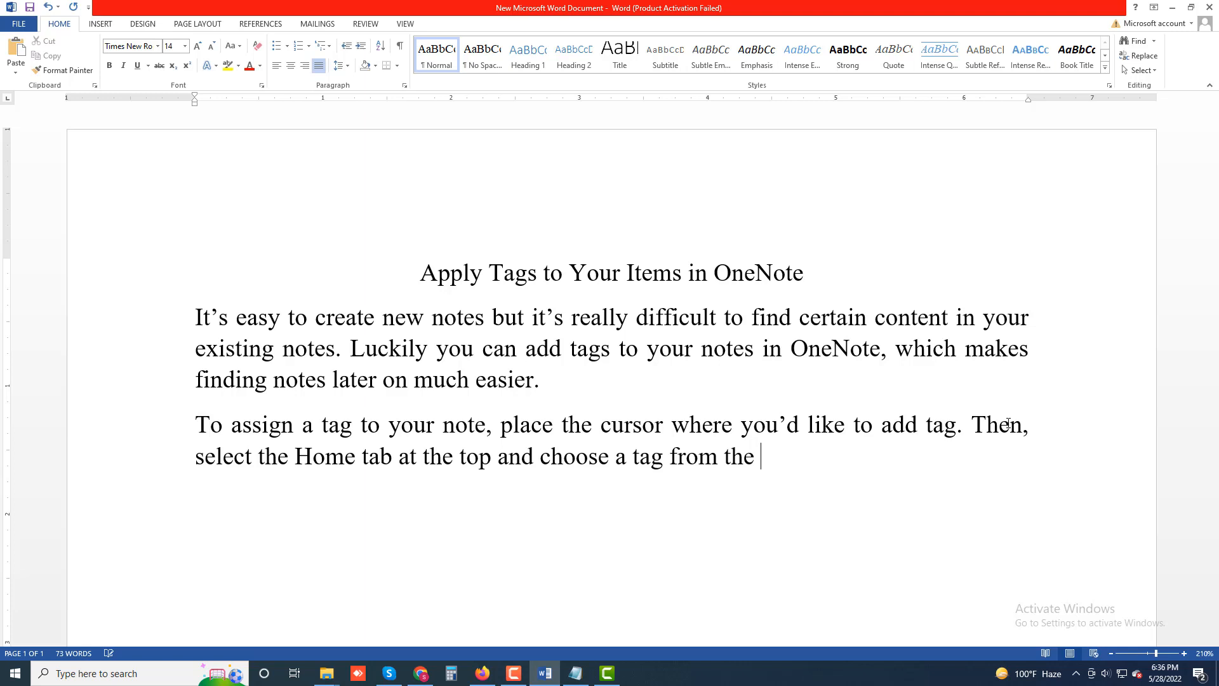
pyautogui.write('ags secti')
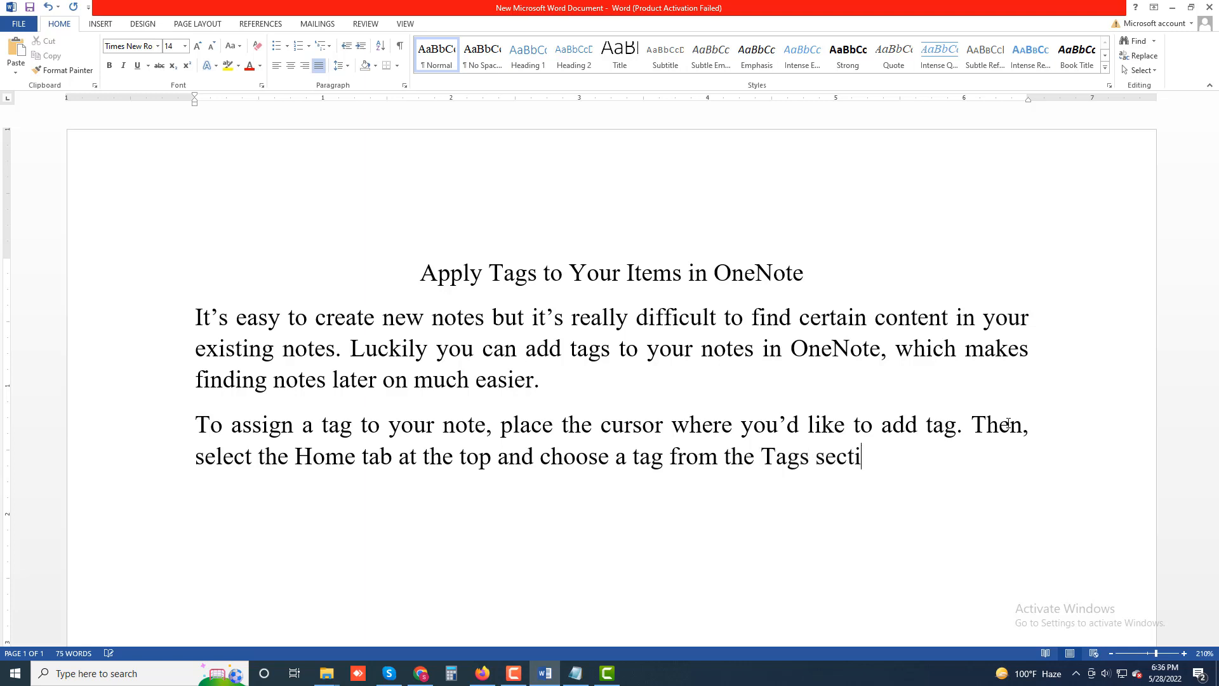
pyautogui.write('on.')
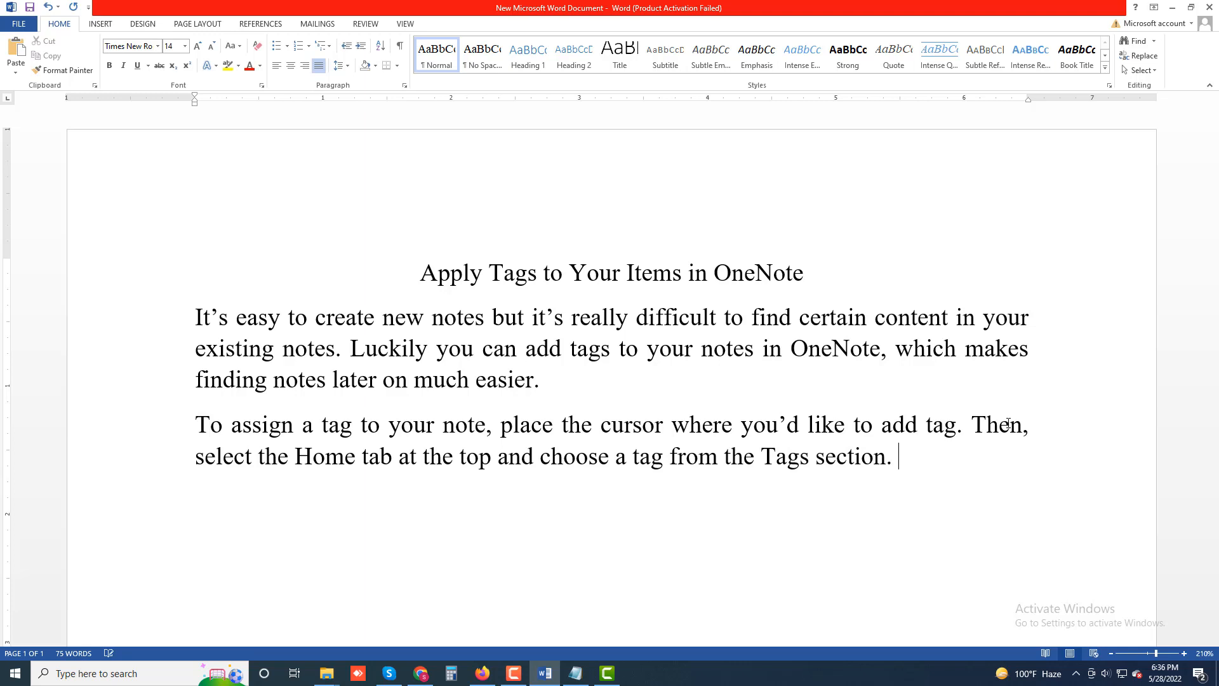